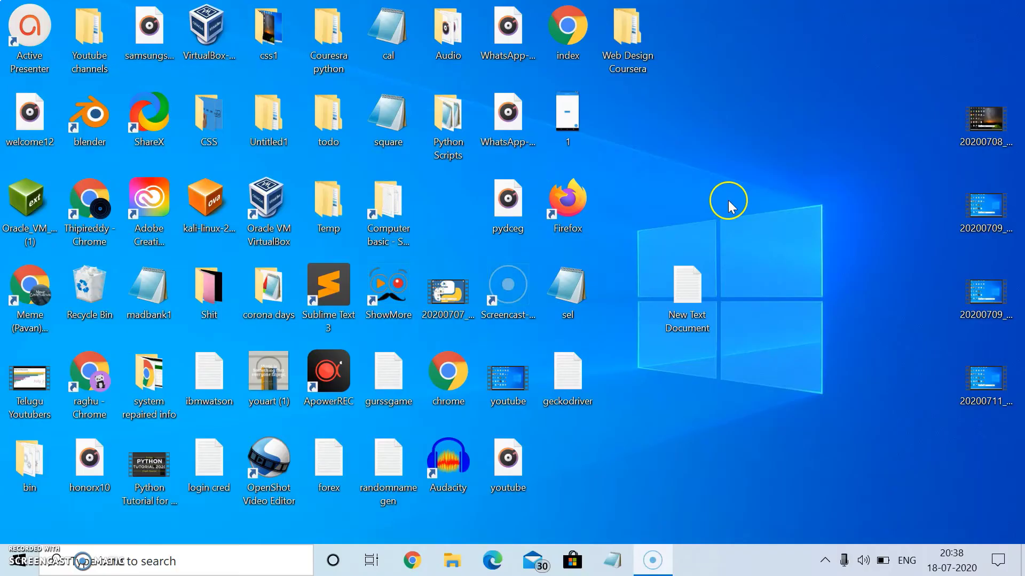
Step: Launch Sublime Text, discard the unsaved 'import random' tab, and create a new file
double_click(322, 288)
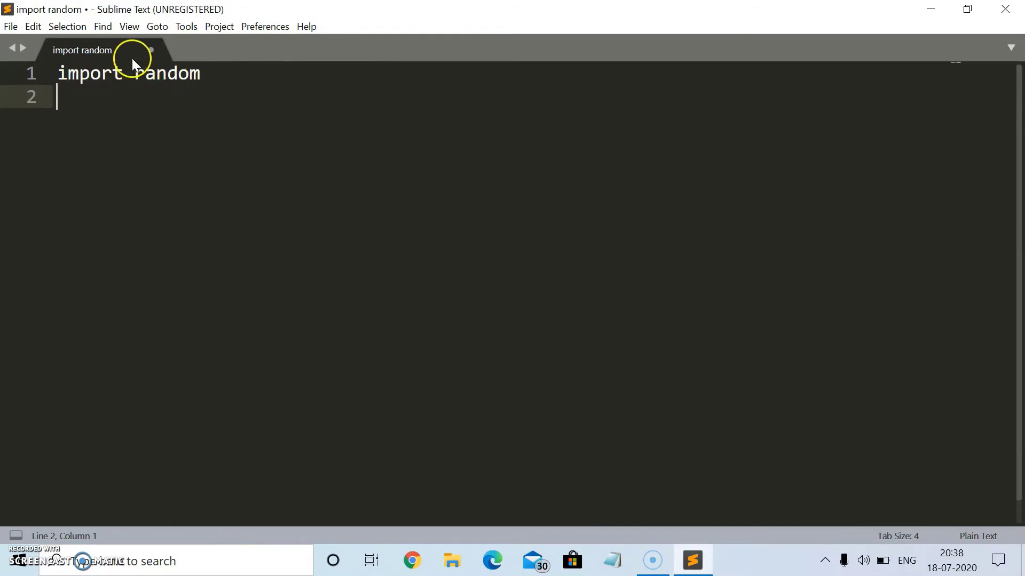
click(149, 49)
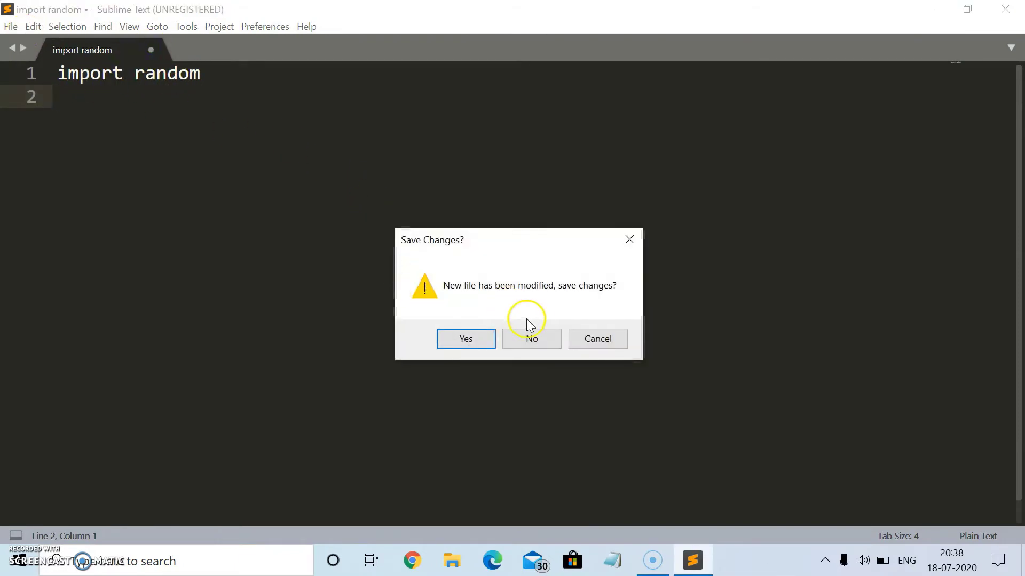
click(531, 340)
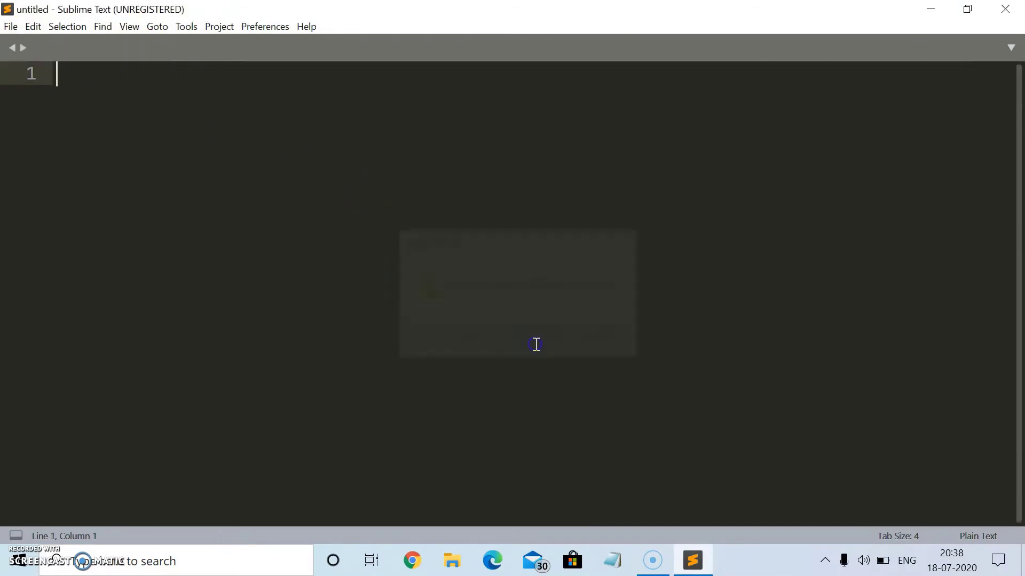
click(11, 27)
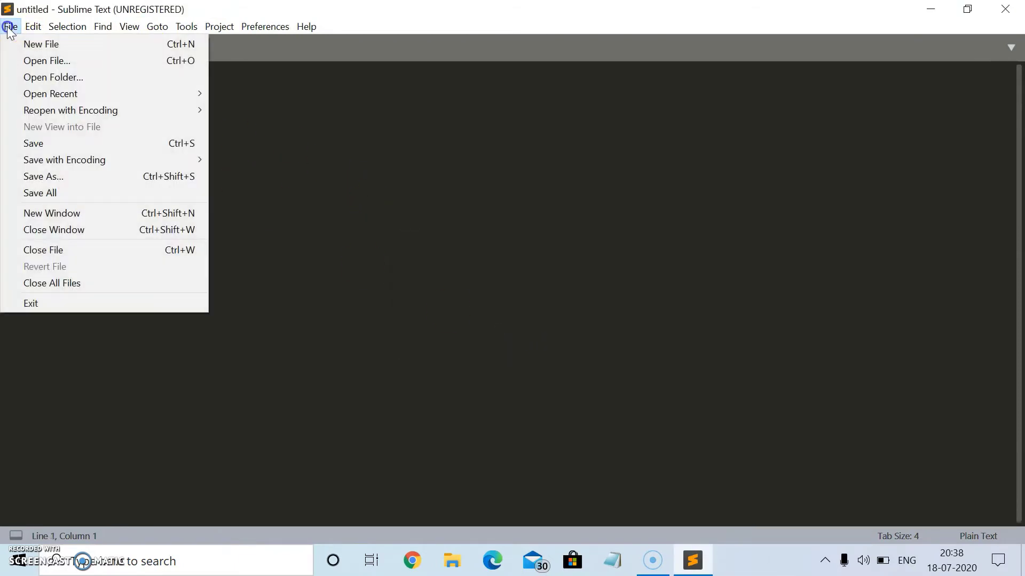
click(61, 45)
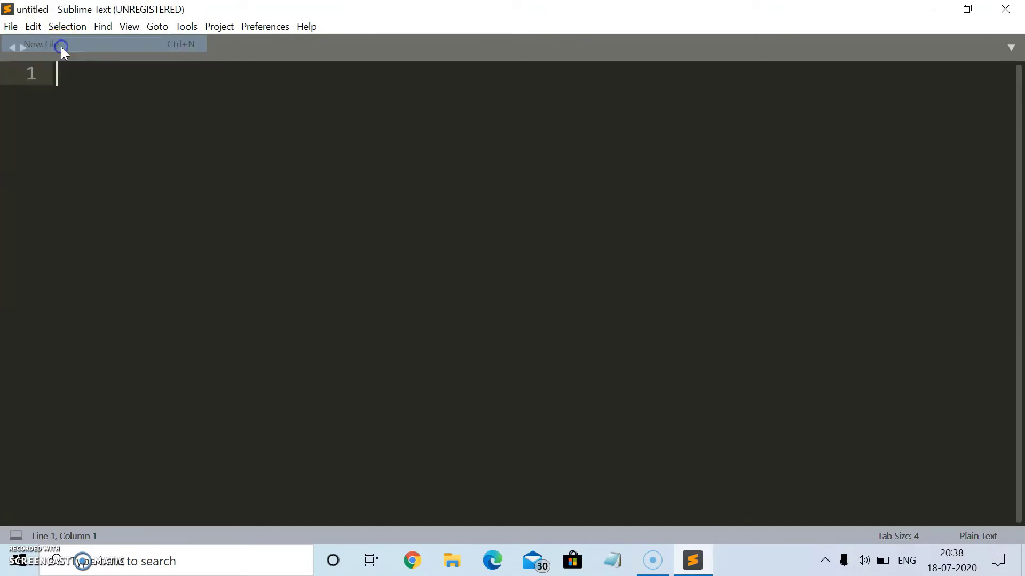
Step: Start Save As for the new file in the Desktop's Python Scripts folder
click(10, 27)
click(70, 175)
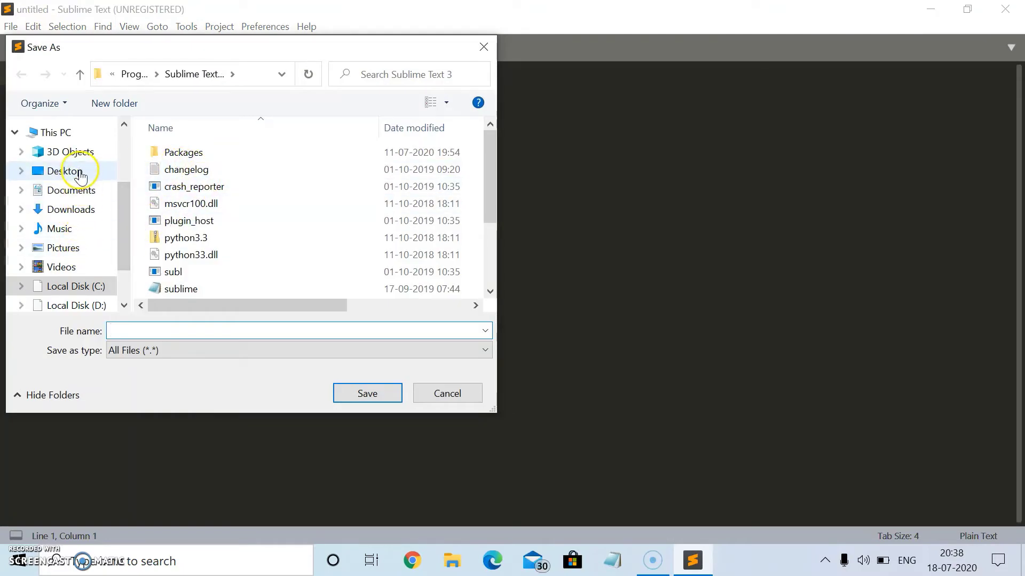
click(77, 171)
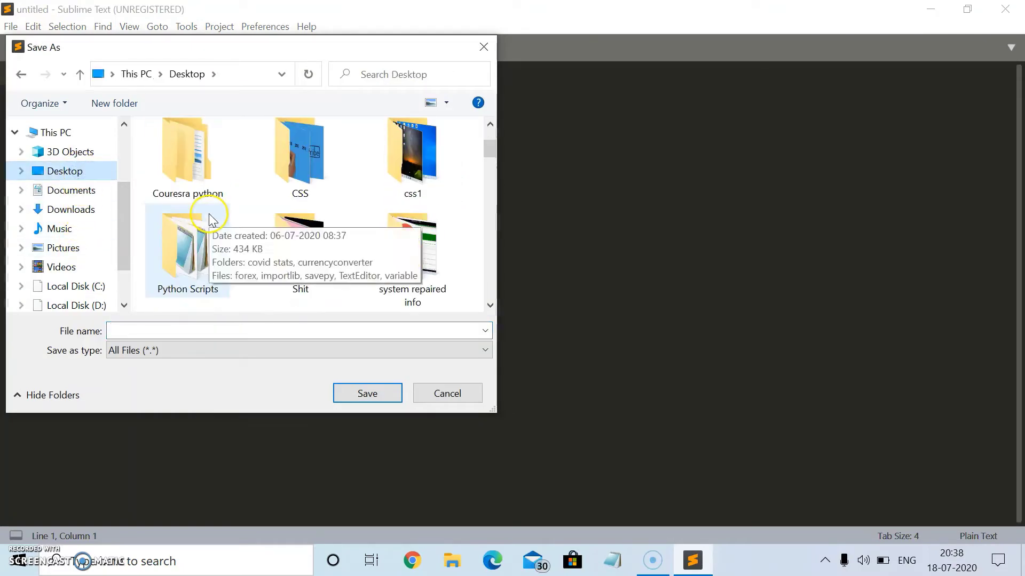
scroll(205, 208, down, 2)
double_click(192, 248)
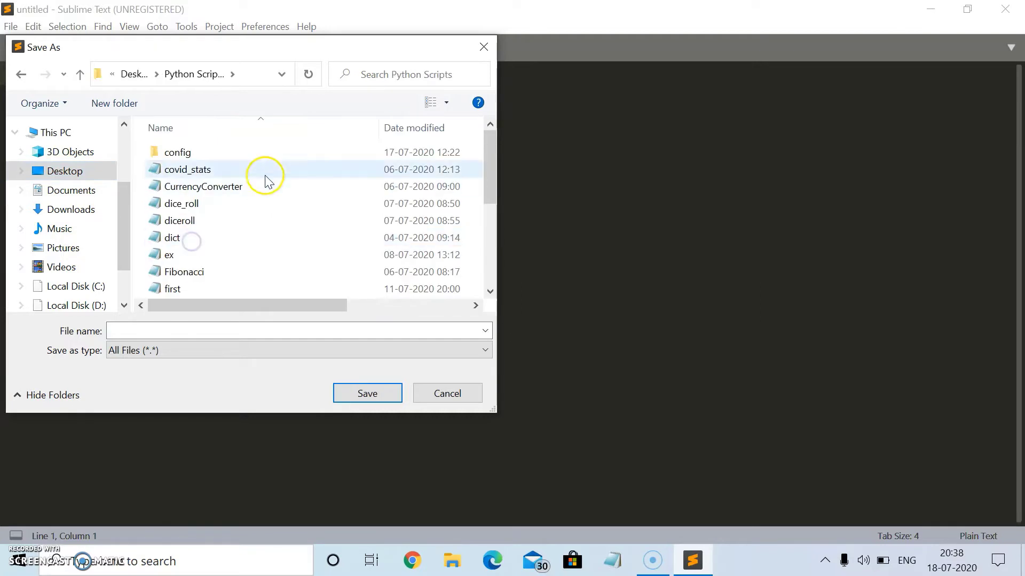
click(334, 336)
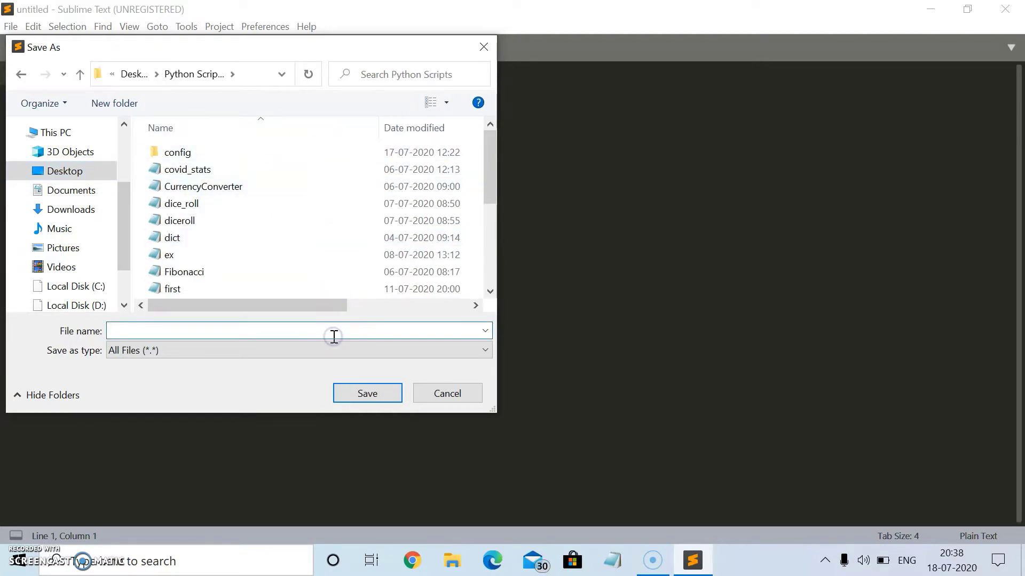
text(p)
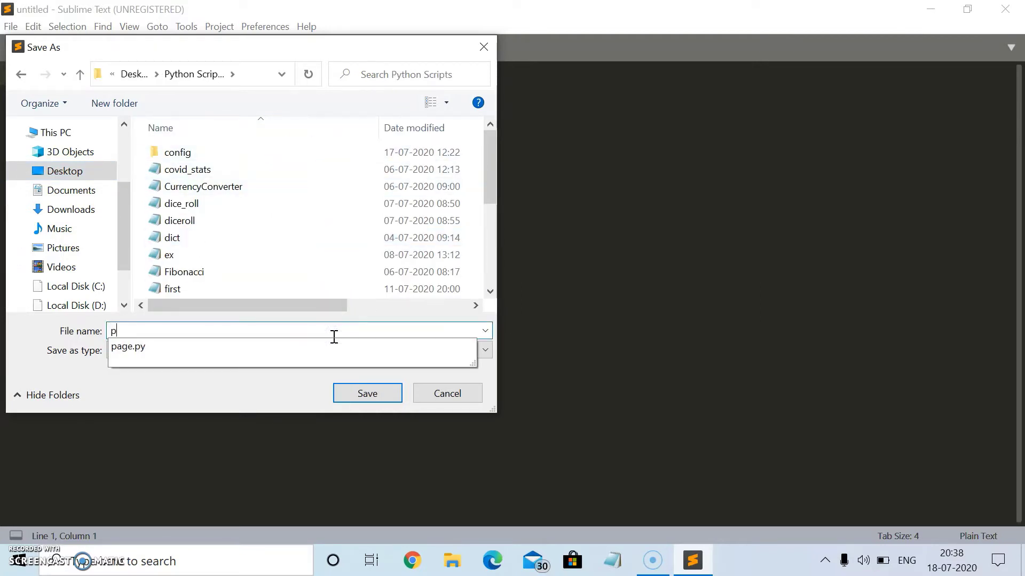
text(age_p)
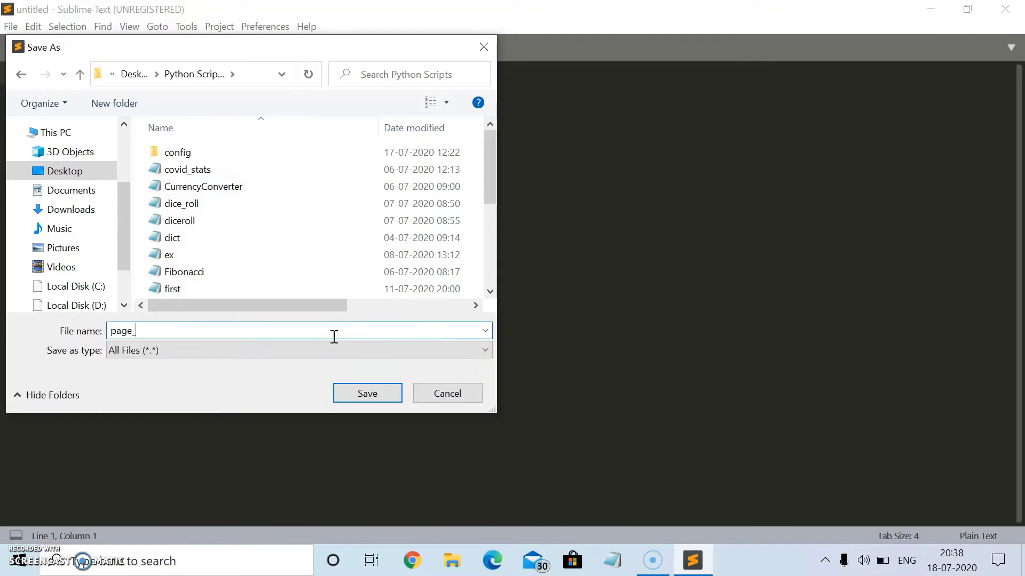
text(rank)
text(.p)
text(y)
Step: Save as page_prank.py, then write imports for random, time and webbrowser plus a blank line
key(Return)
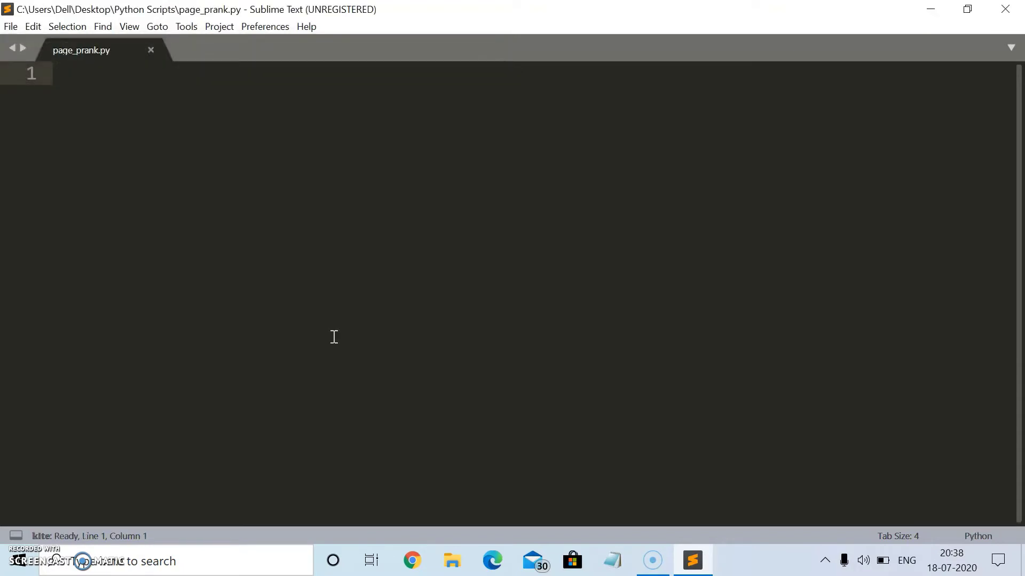
text(import )
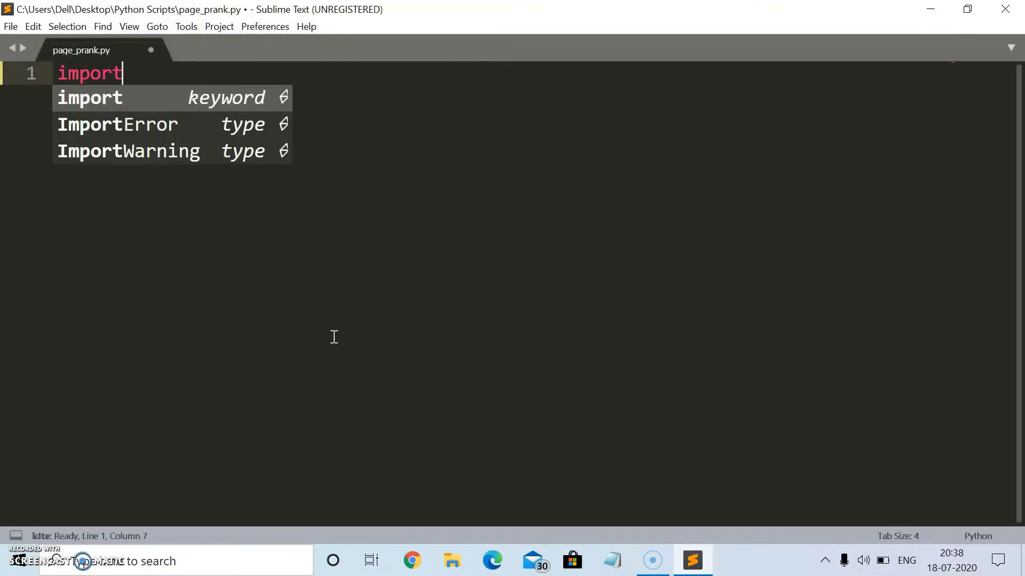
text(rando)
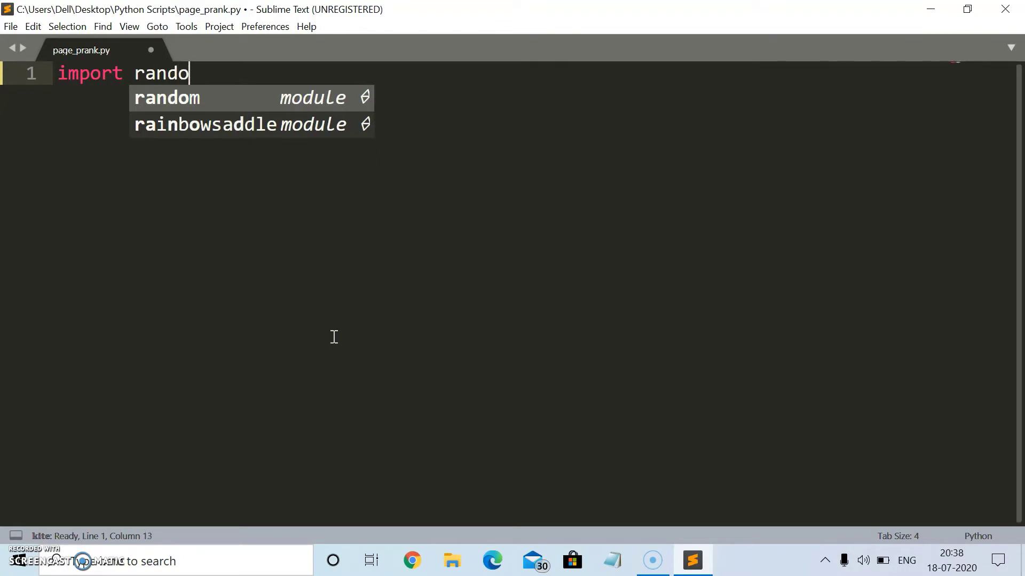
text(m)
key(Return)
key(Return)
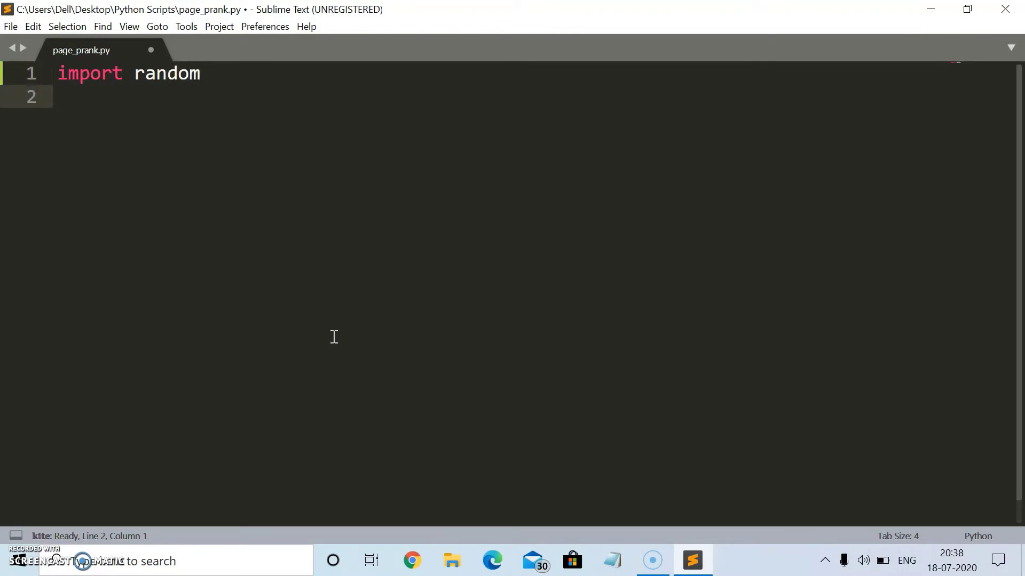
text(import )
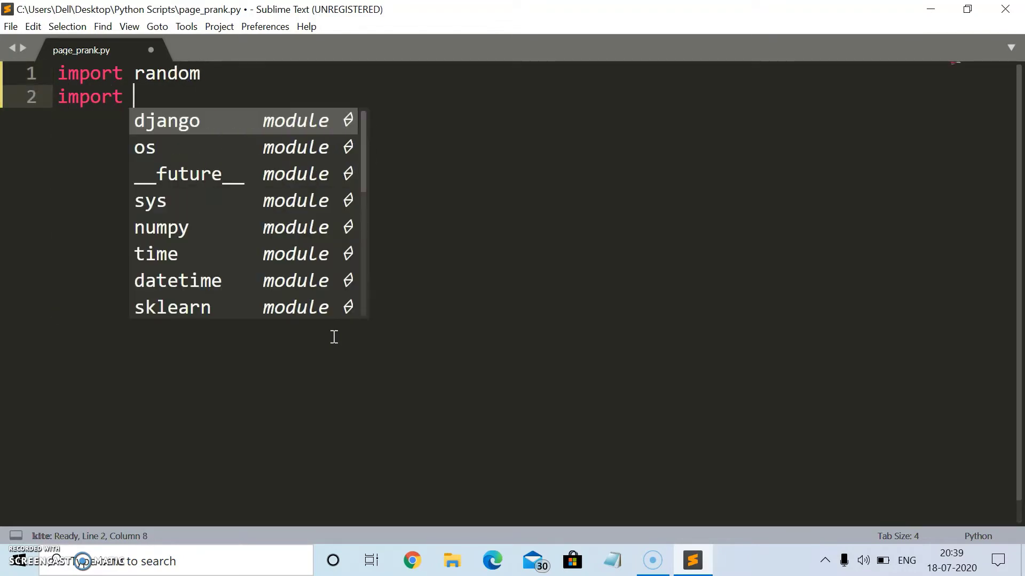
text(time)
key(Return)
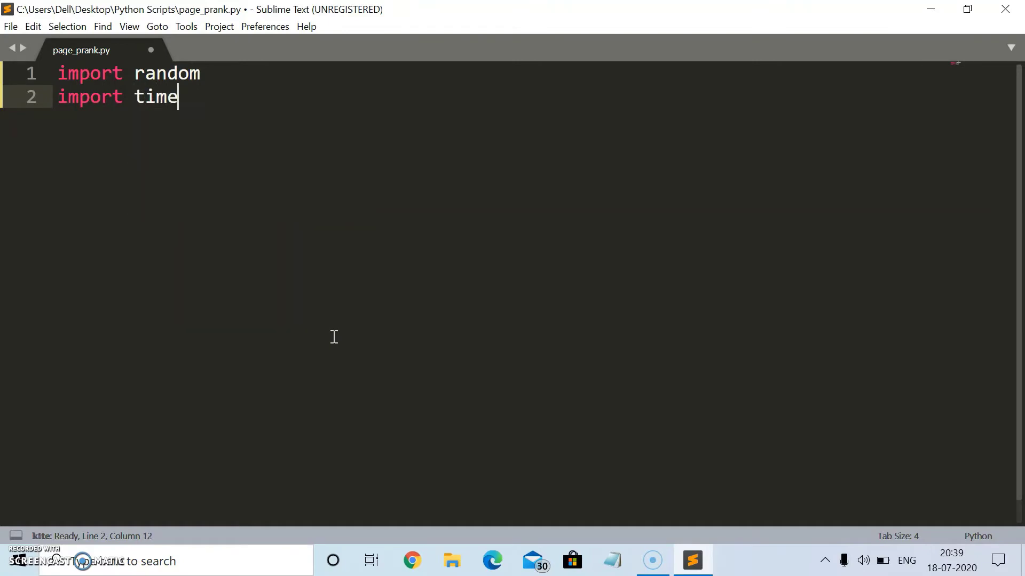
key(Return)
text(impo)
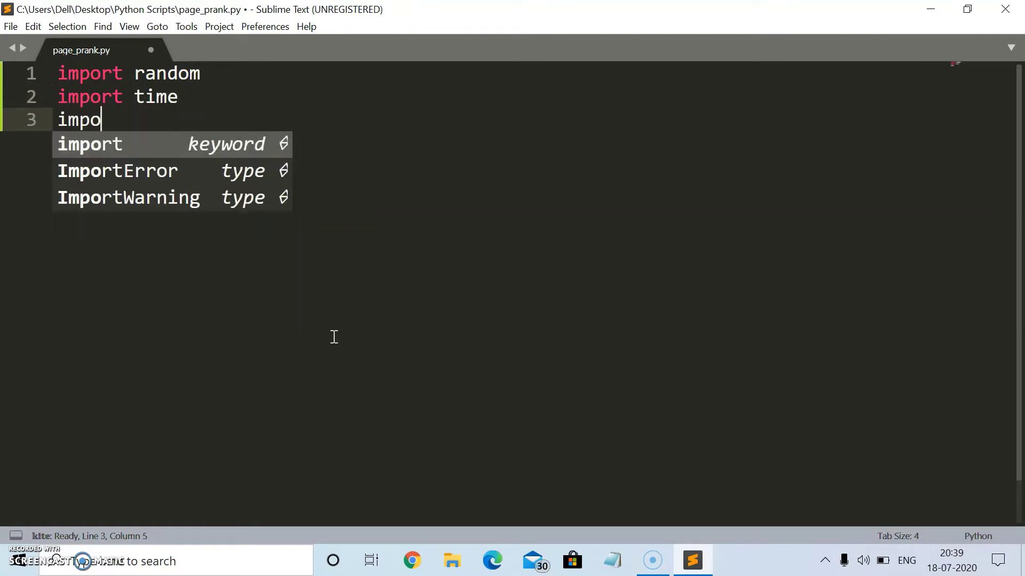
text(rt web)
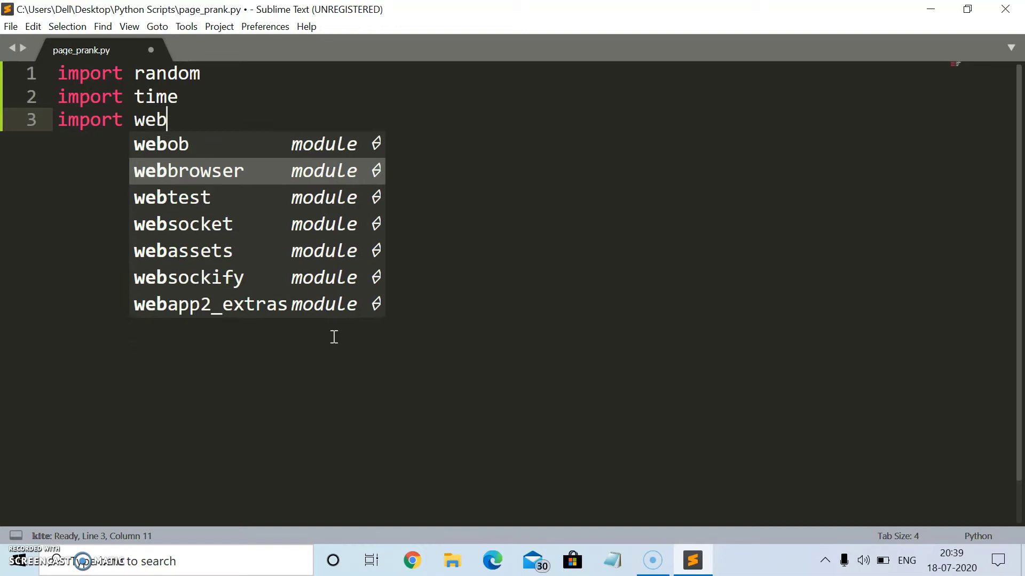
key(Return)
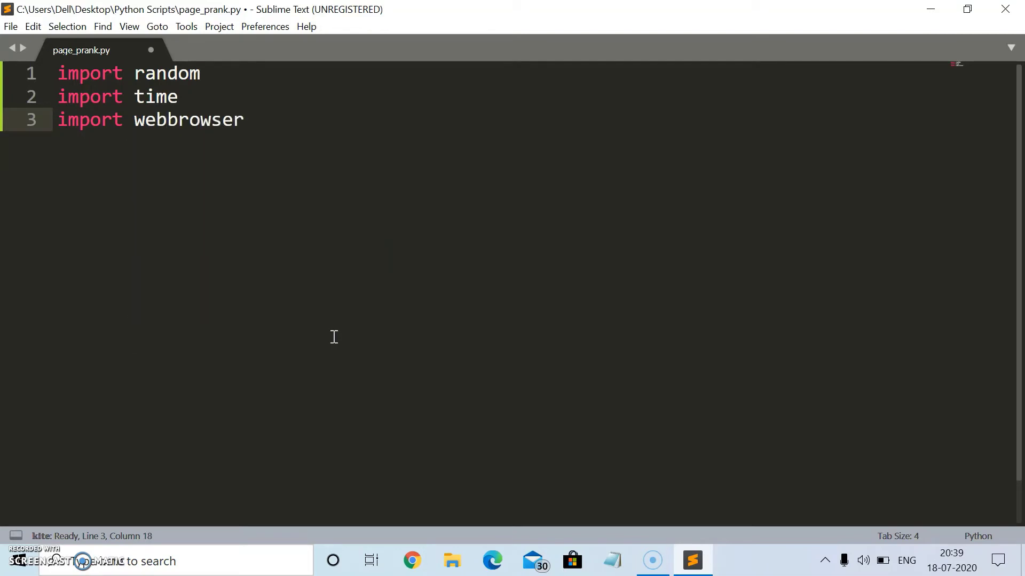
key(Return)
key(Return)
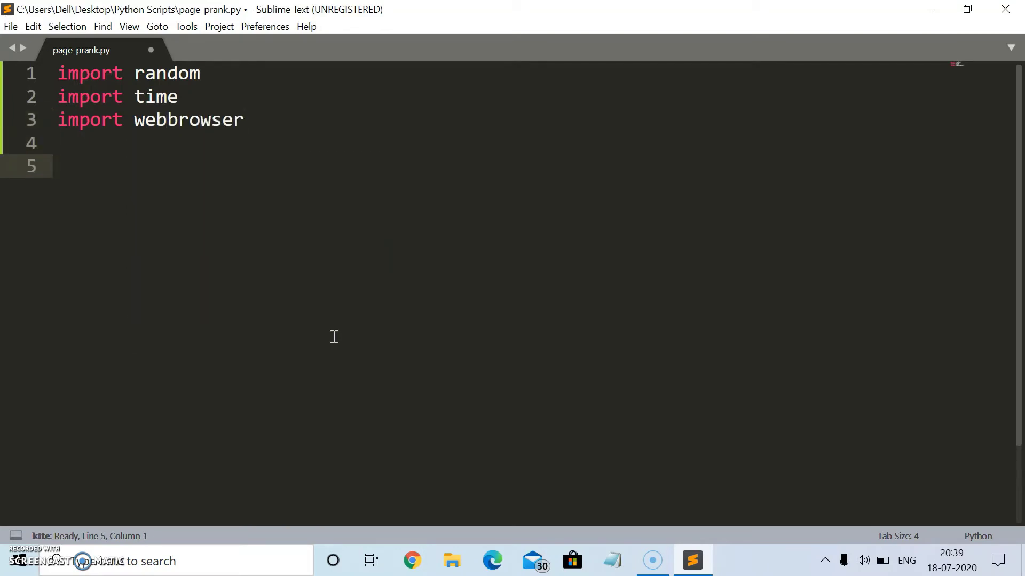
text(wh)
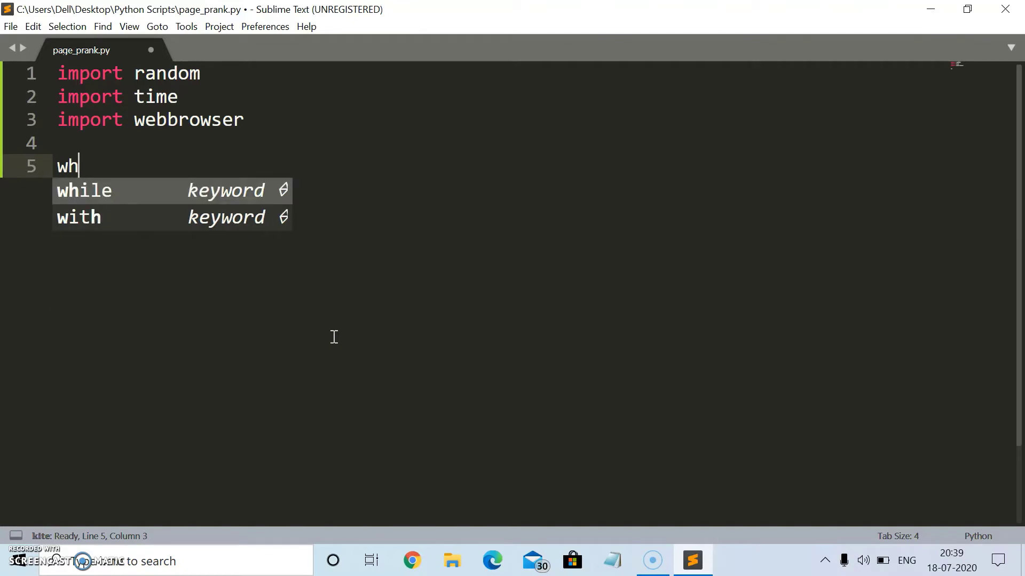
text(ile)
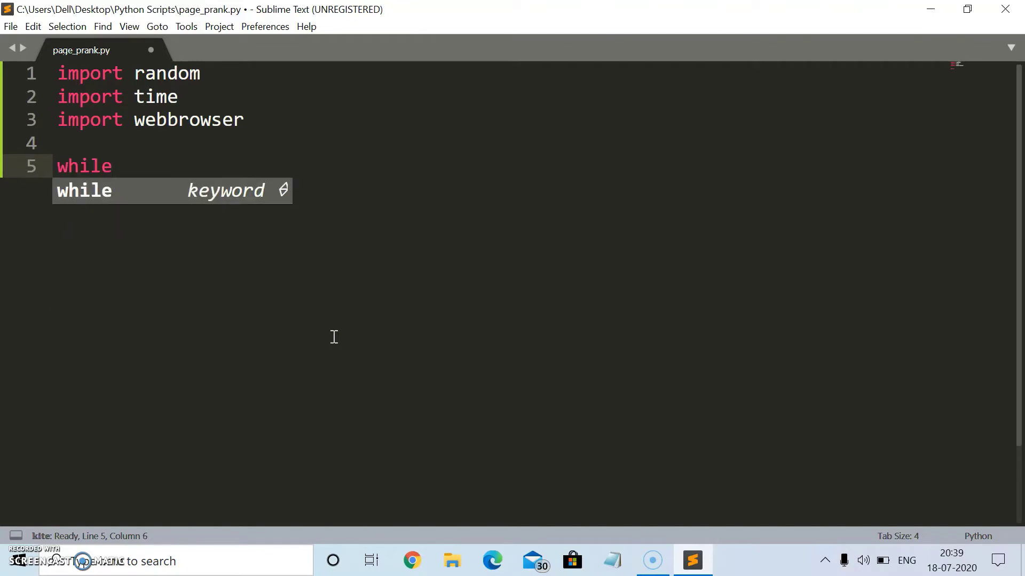
text( tre)
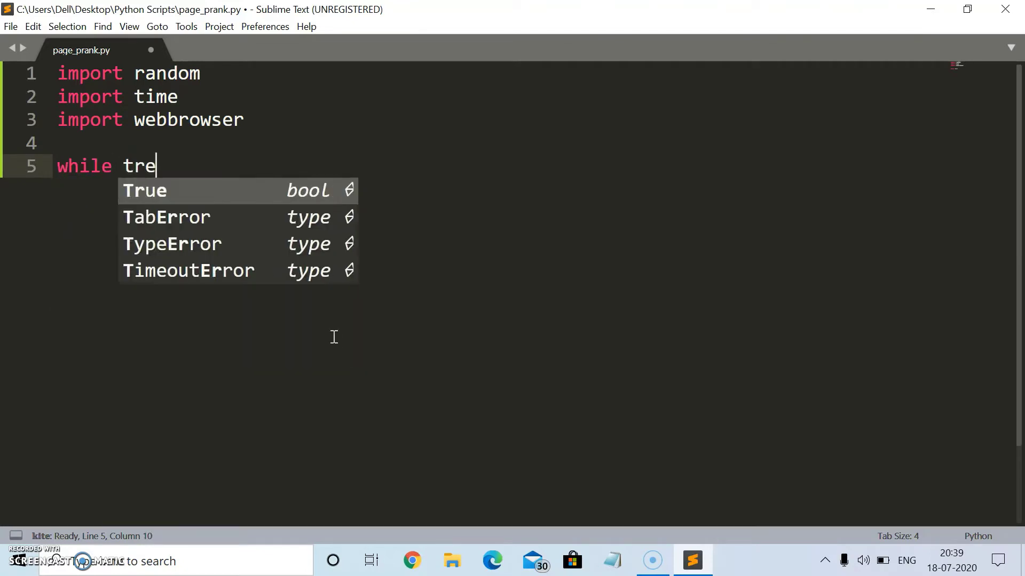
Step: Write a while True loop containing sites = random.choice([...])
key(Return)
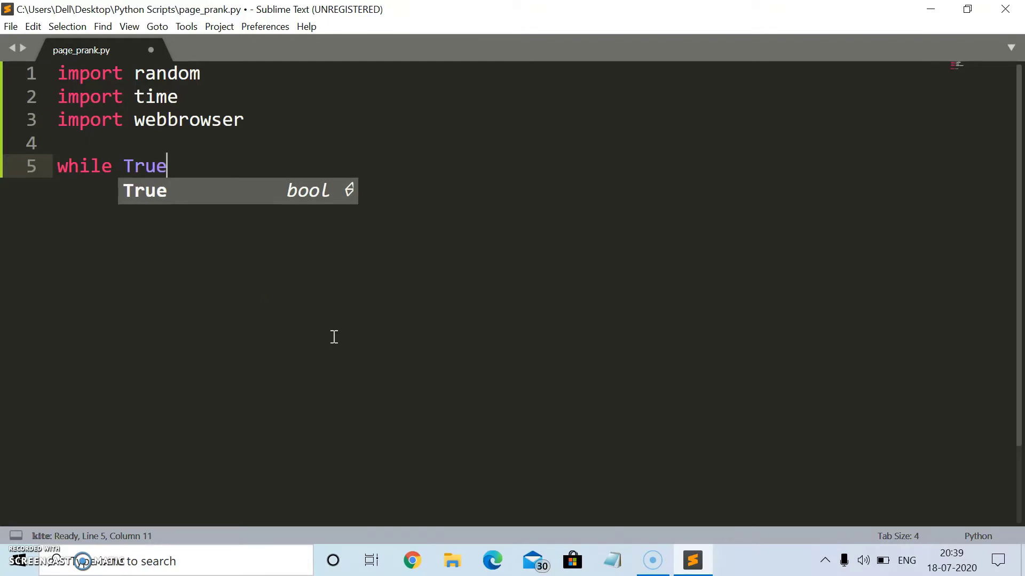
text(:)
key(Return)
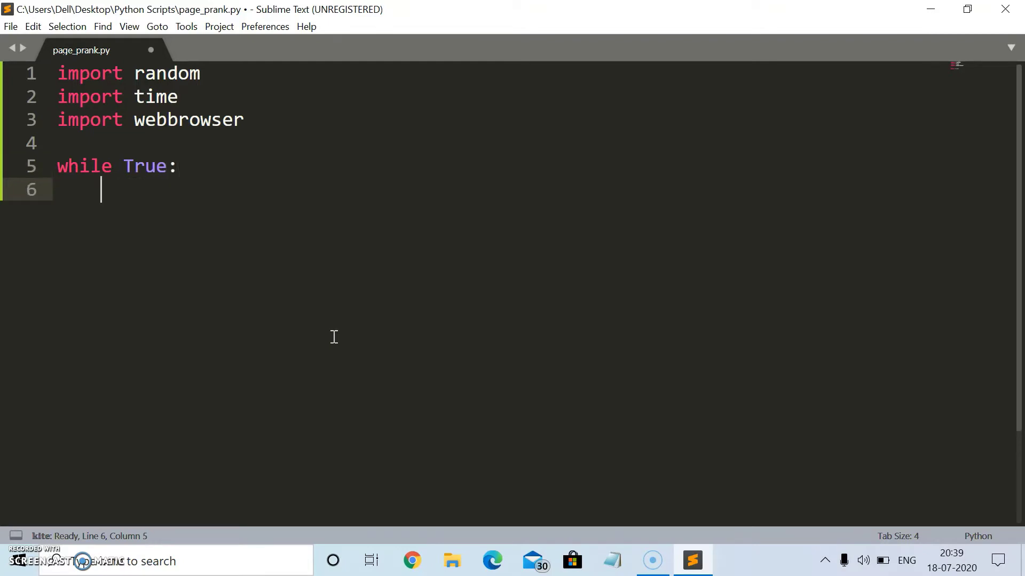
text(sites)
text( = )
text(rand)
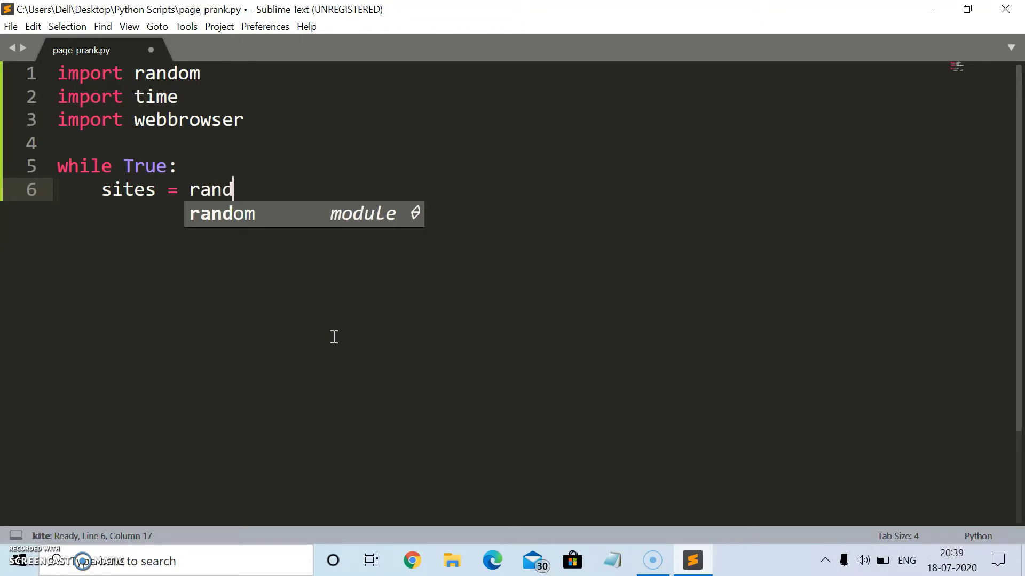
key(Return)
text(.)
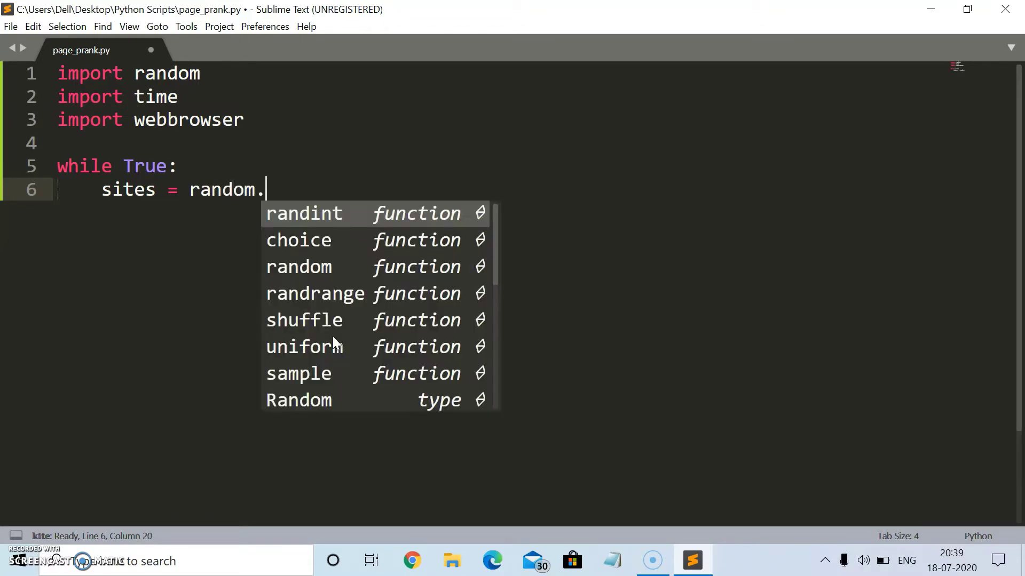
text(ch)
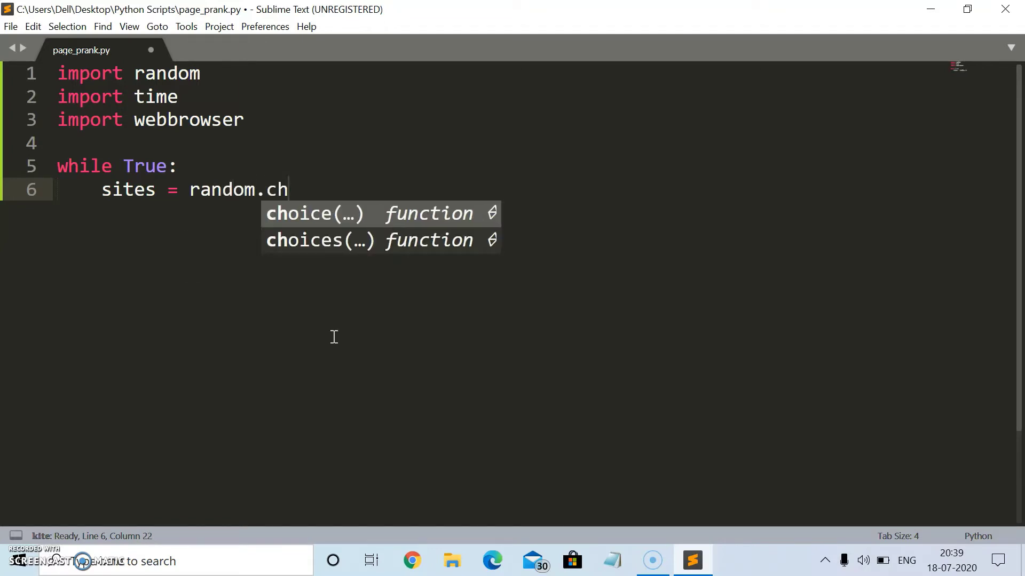
key(Return)
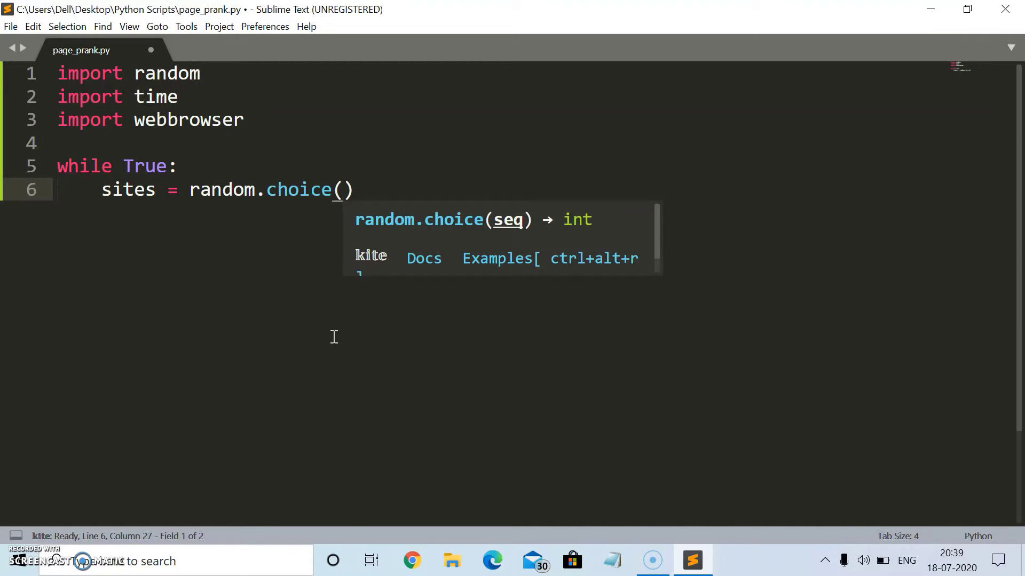
text([)
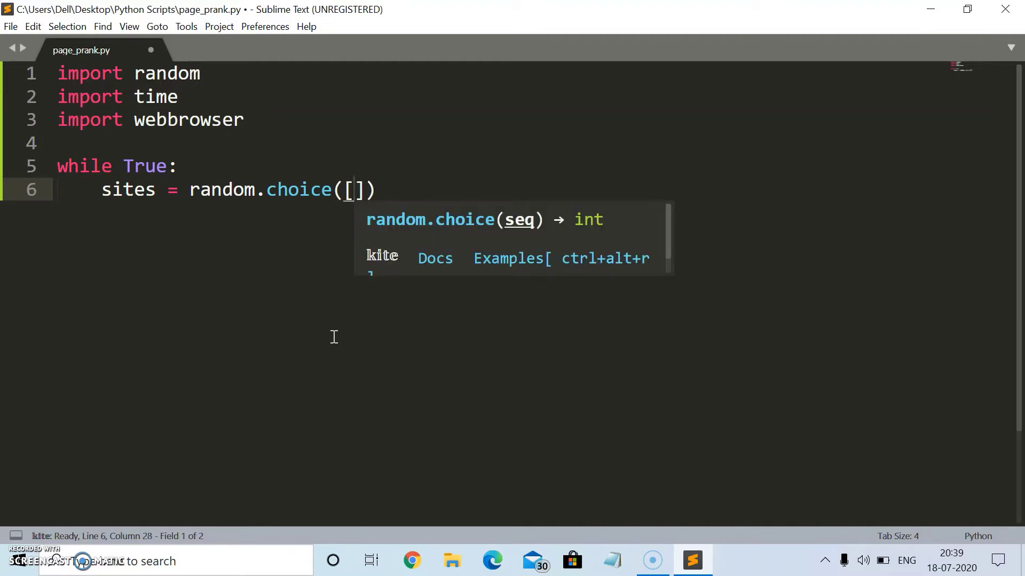
text(')
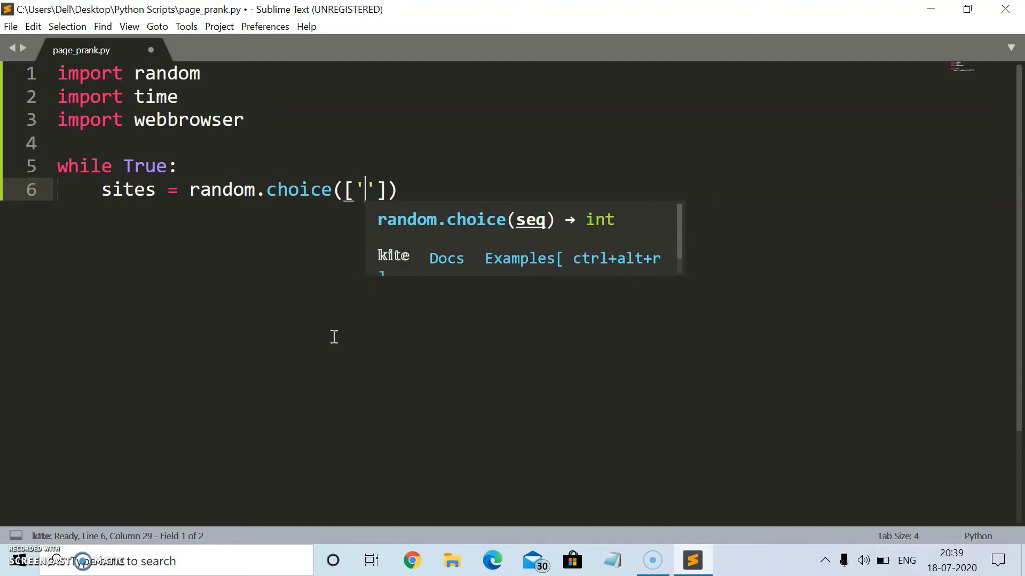
text(goo)
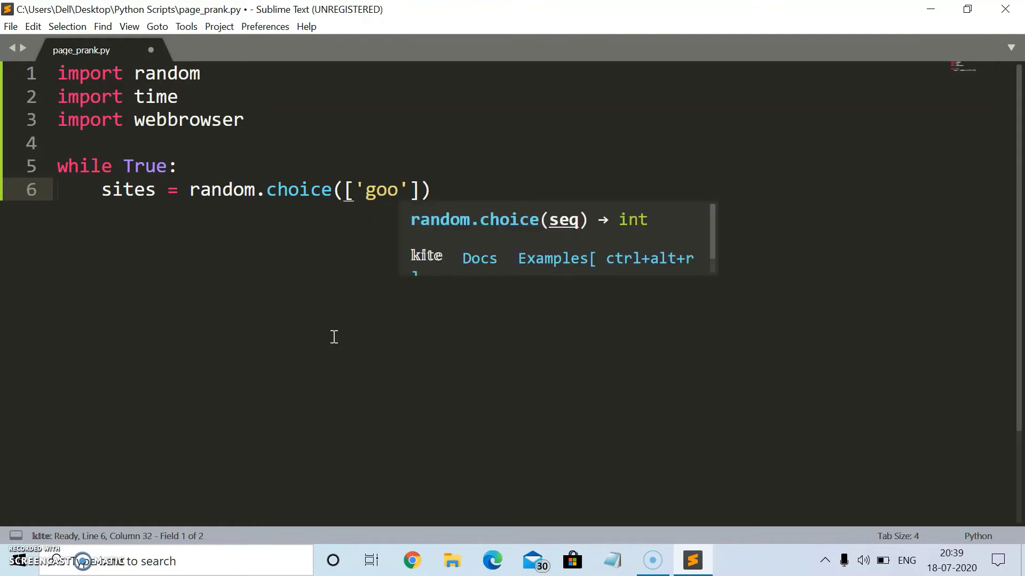
text(gle.)
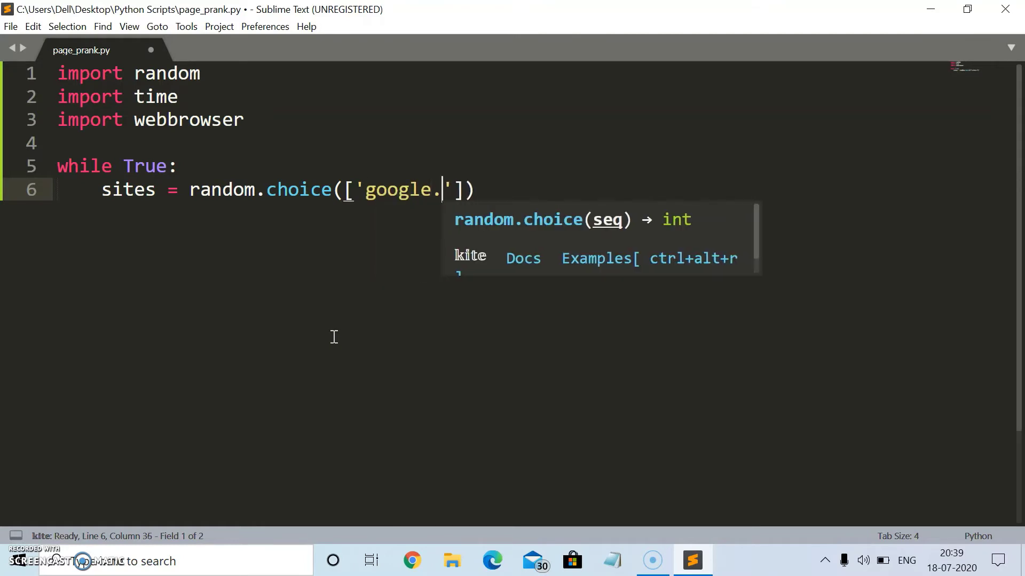
text(com')
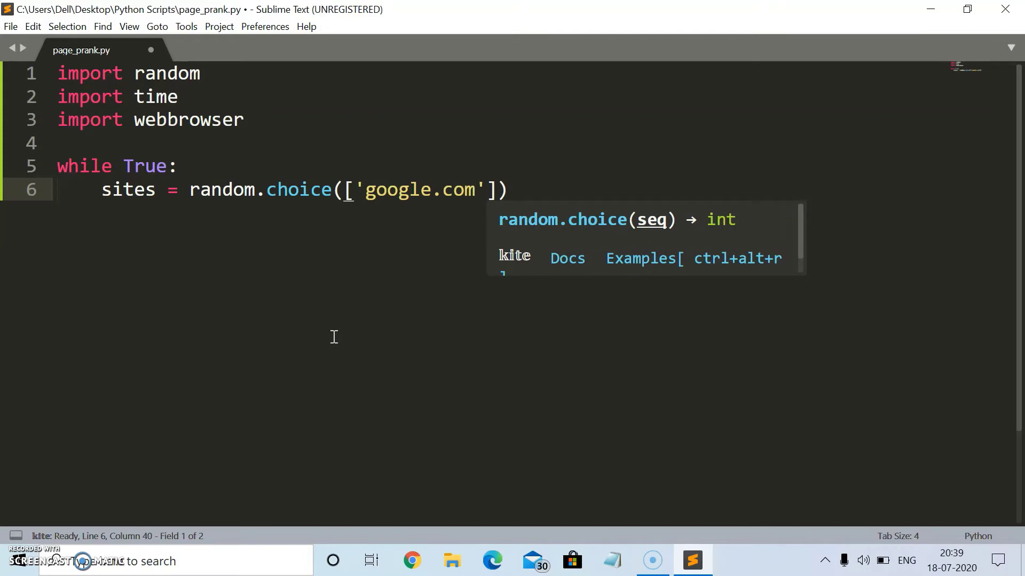
text(,')
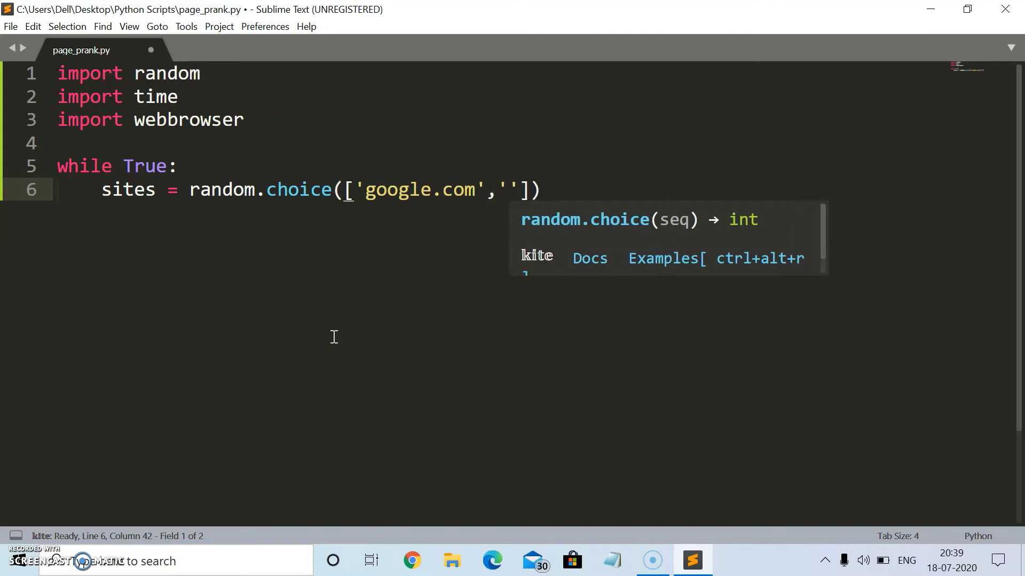
text(faceb)
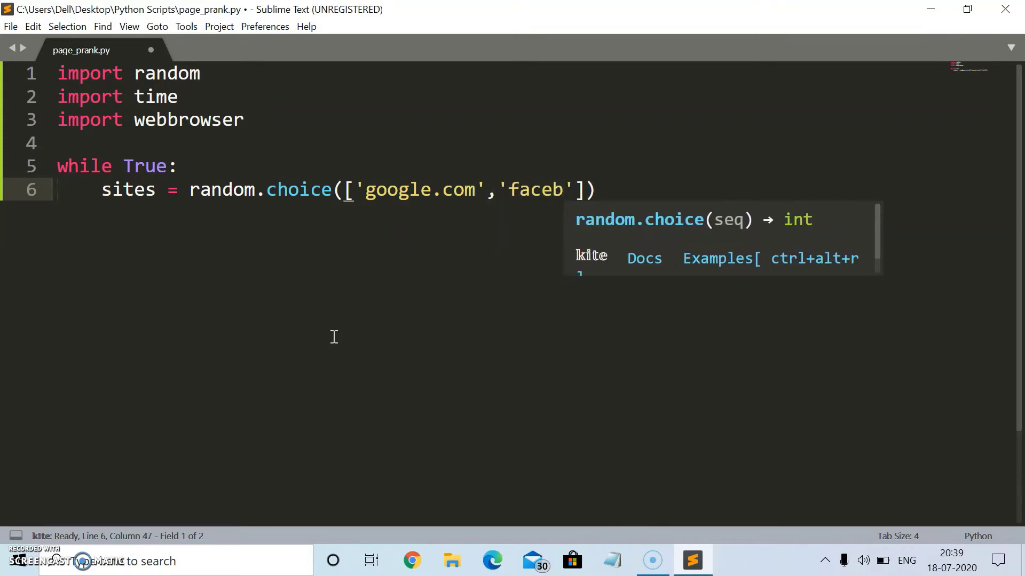
text(ook)
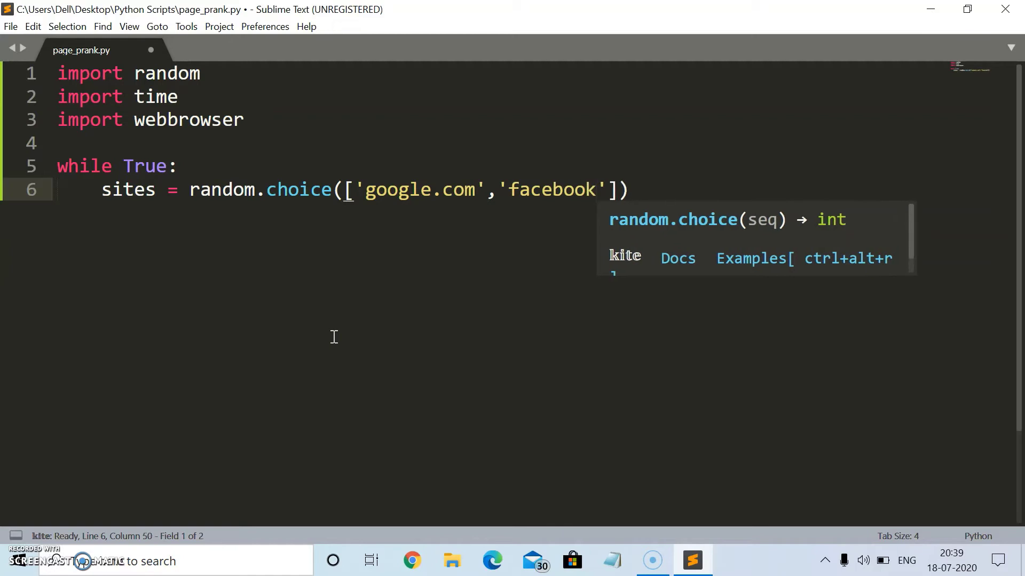
text(.com')
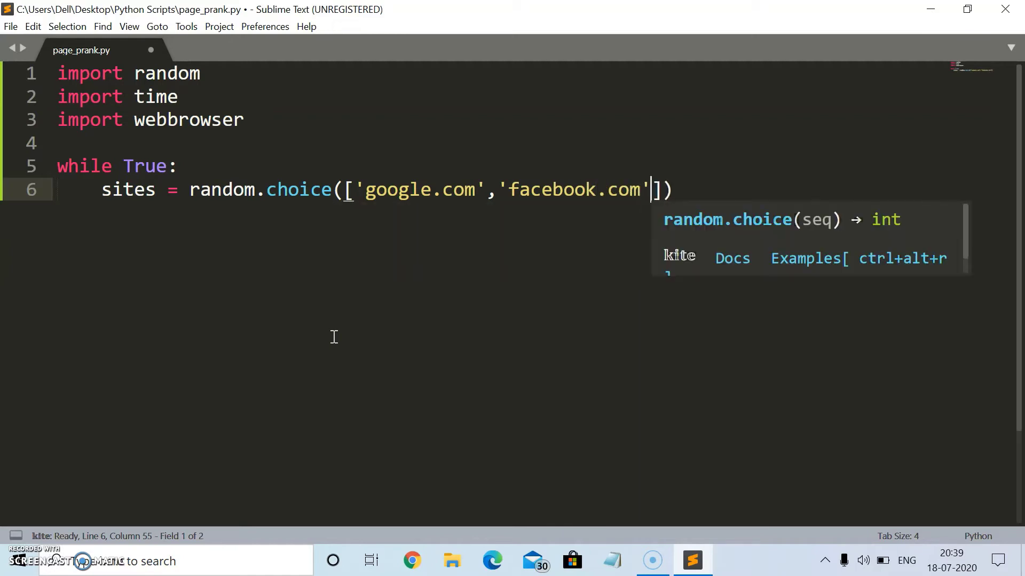
text(,in)
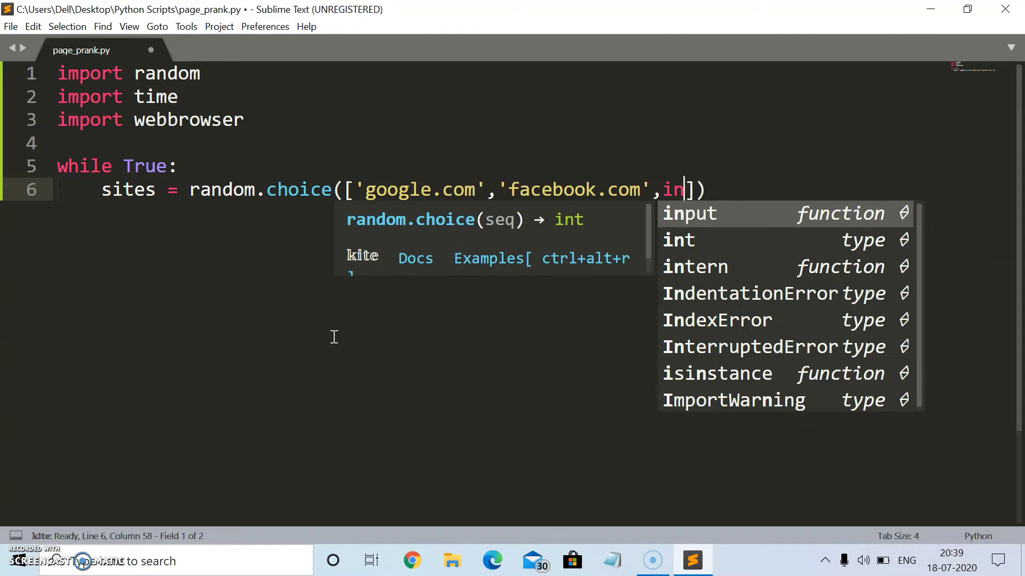
text(sta)
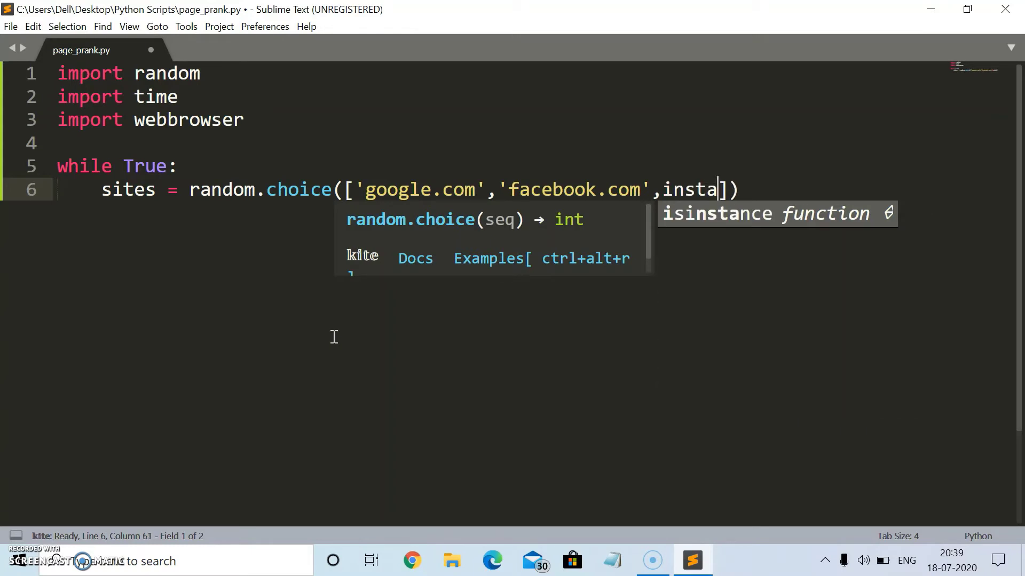
text(gra)
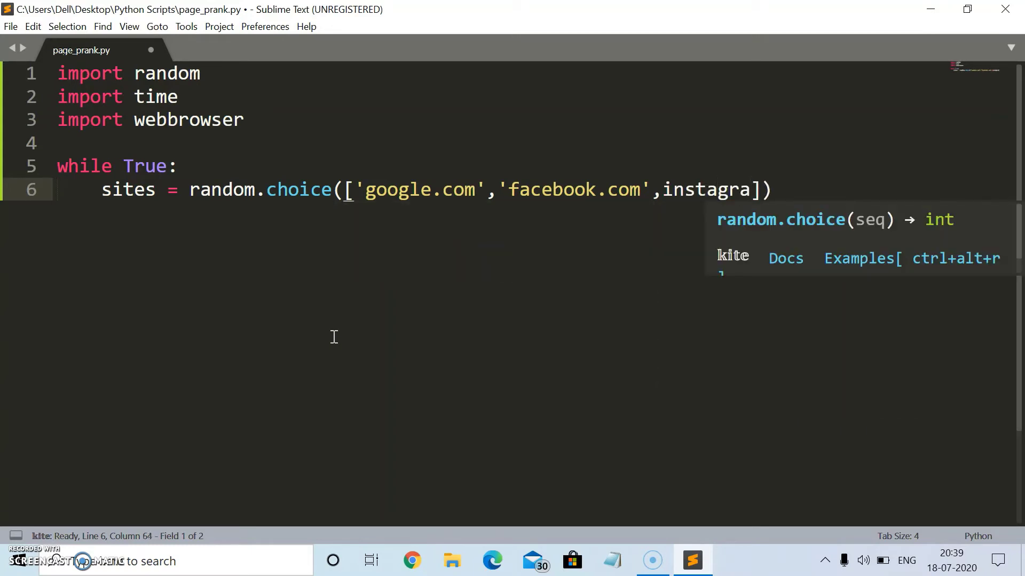
text(m.co)
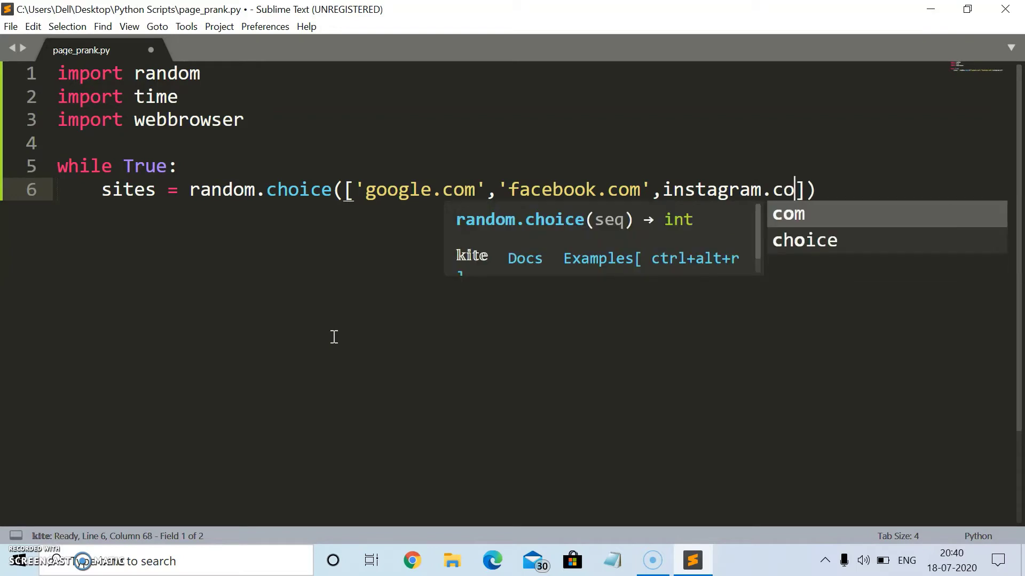
text(m)
Step: Add the missing quotes around instagram.com and youtube.com in the sites list
key(Left)
key(Left)
key(Left)
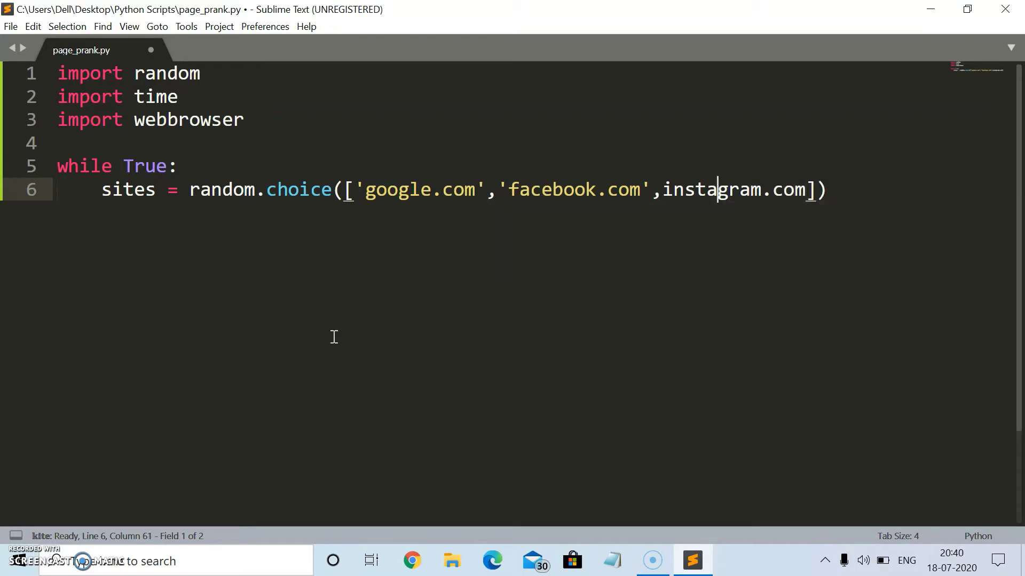
key(Left)
key(Left)
key(Left)
key(Right)
text(')
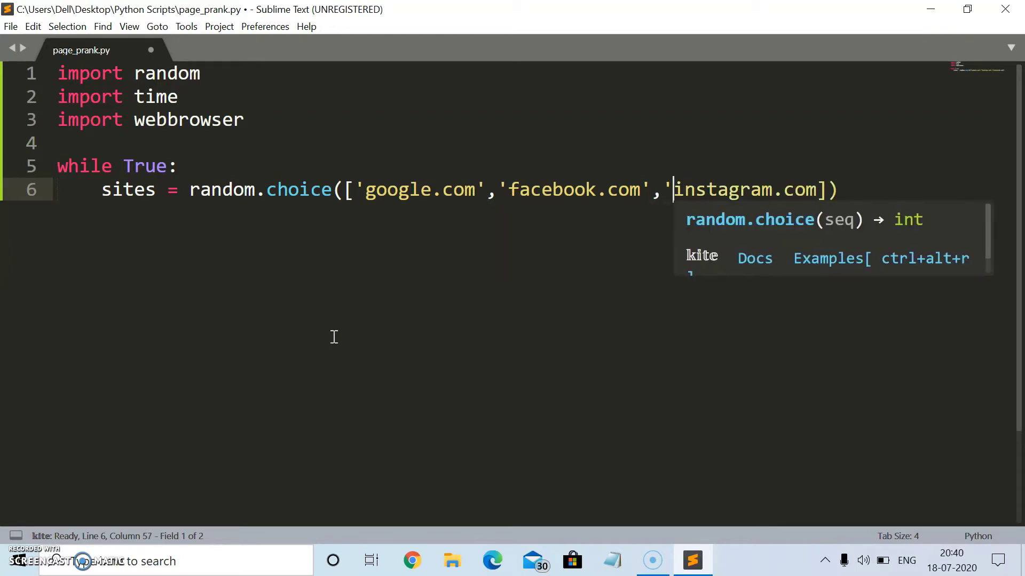
key(Right)
key(Right)
key(Right)
key(Right)
key(Right)
key(Right)
key(Right)
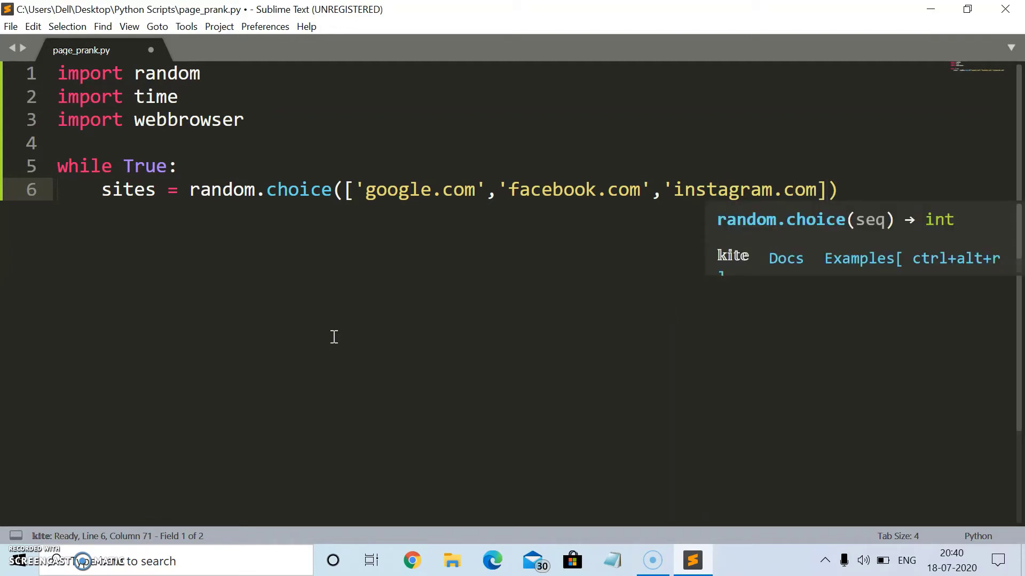
key(Left)
text(',)
text(y)
text(outube)
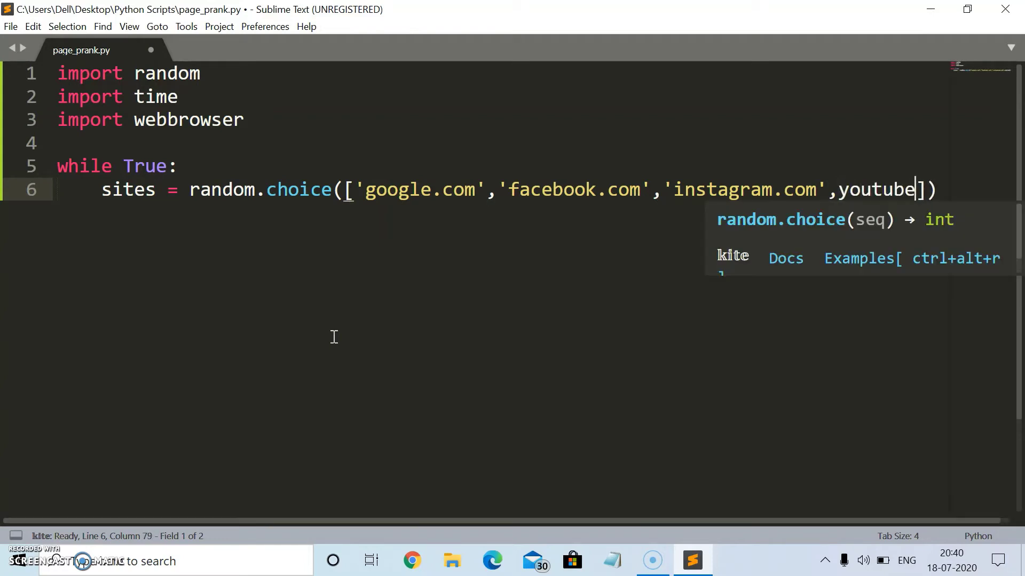
text(.com)
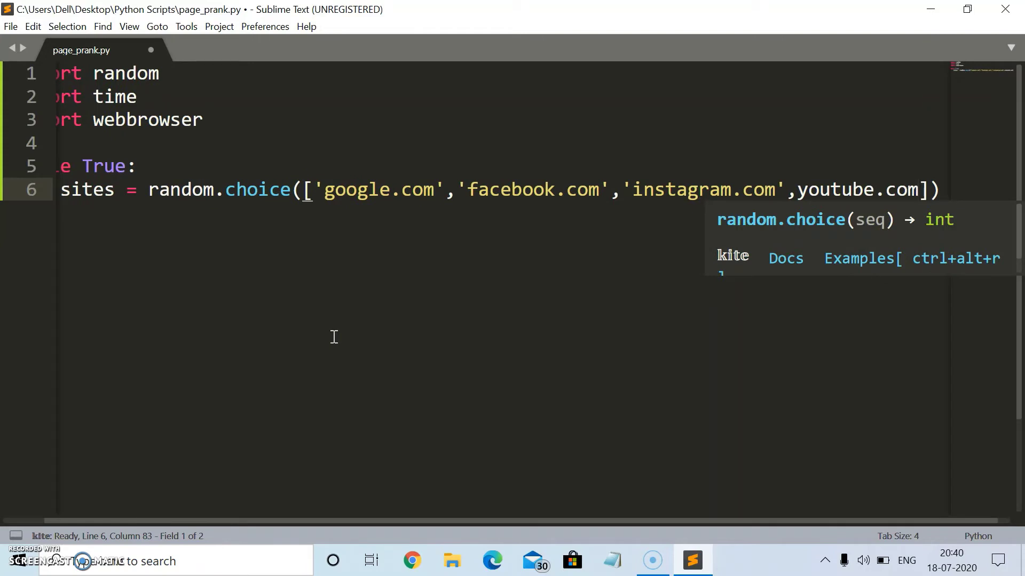
key(Left)
key(Left)
key(Left)
key(Left)
key(Left)
key(Left)
key(Left)
key(Left)
text(')
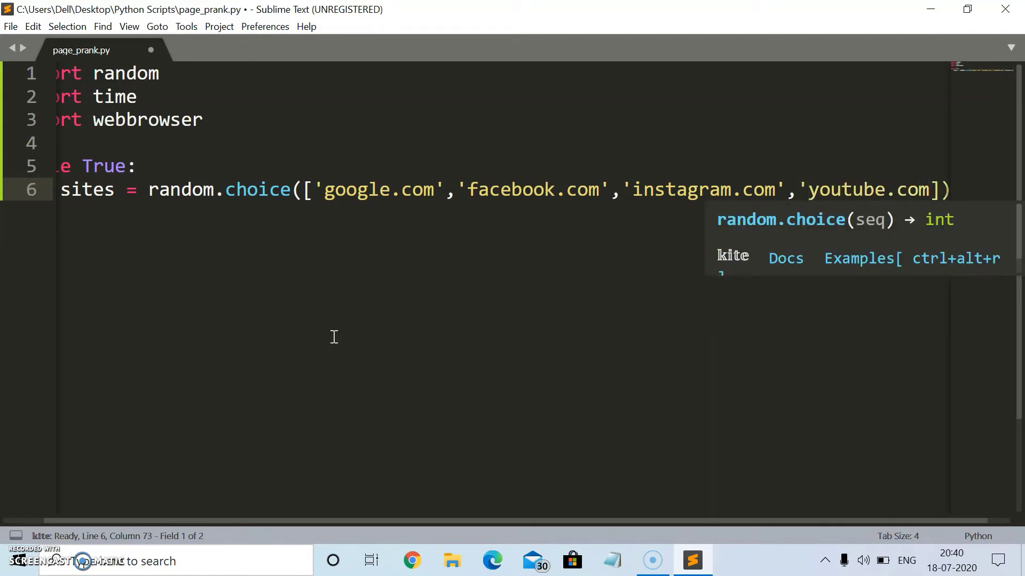
key(Right)
key(End)
key(Left)
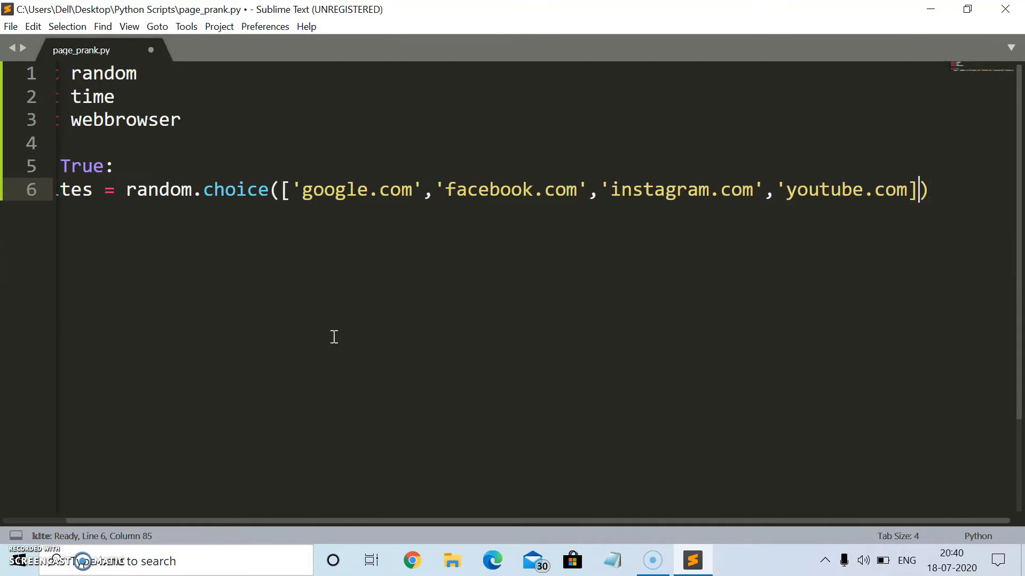
key(Left)
text(')
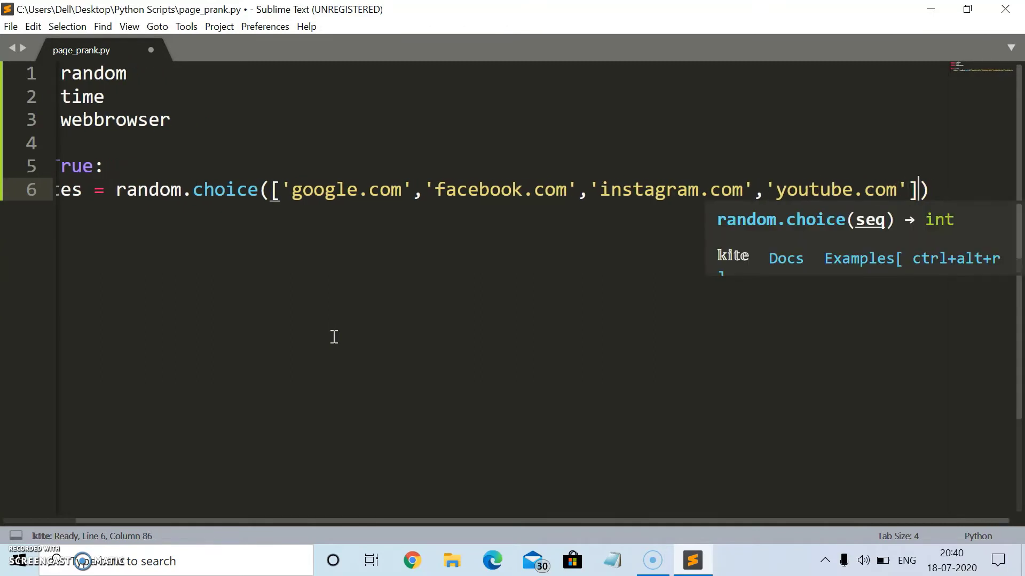
key(Return)
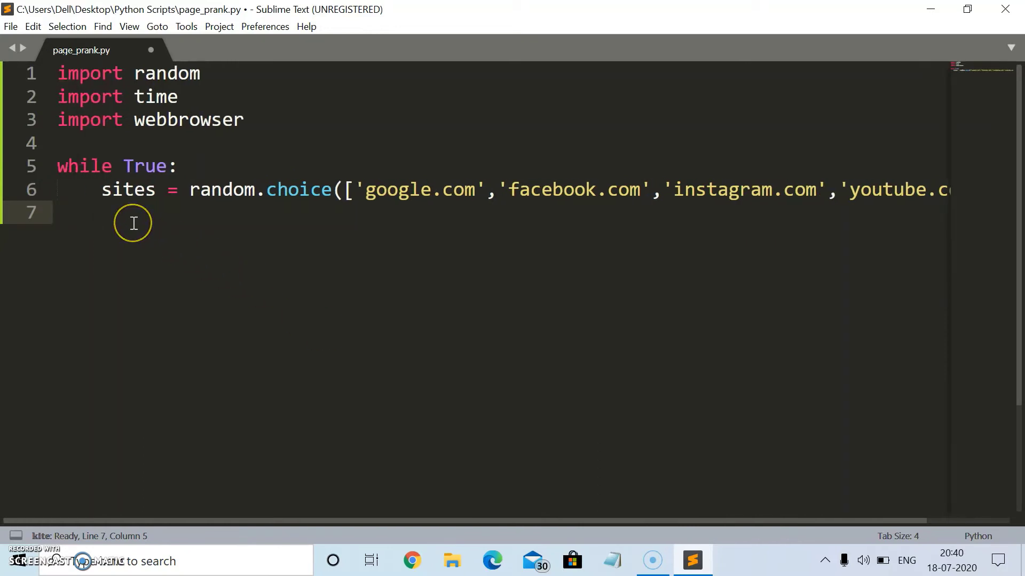
text(vis)
text(it )
text(=)
text("h)
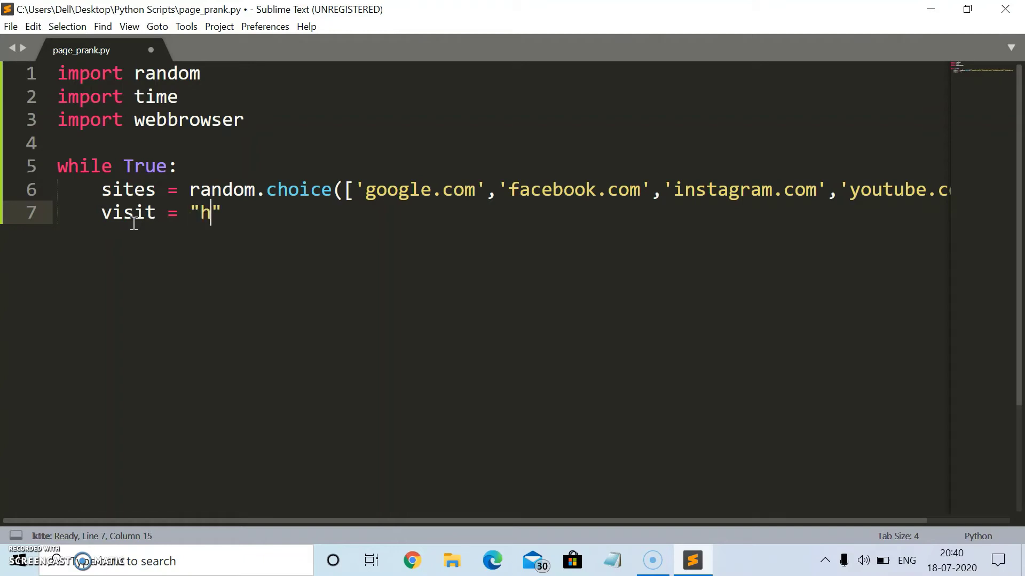
text(ttps)
text(://{)
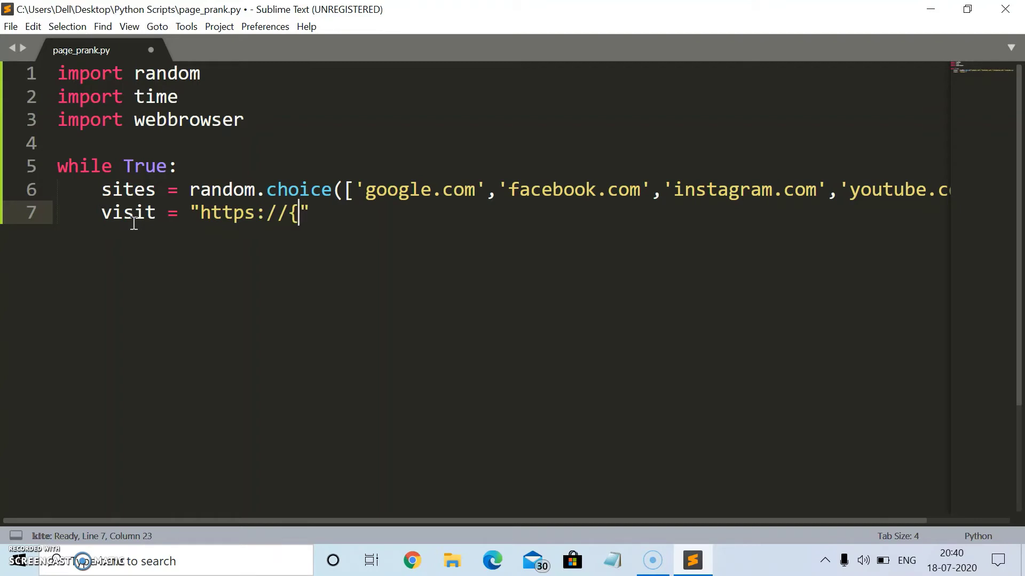
text(})
key(Right)
text(for)
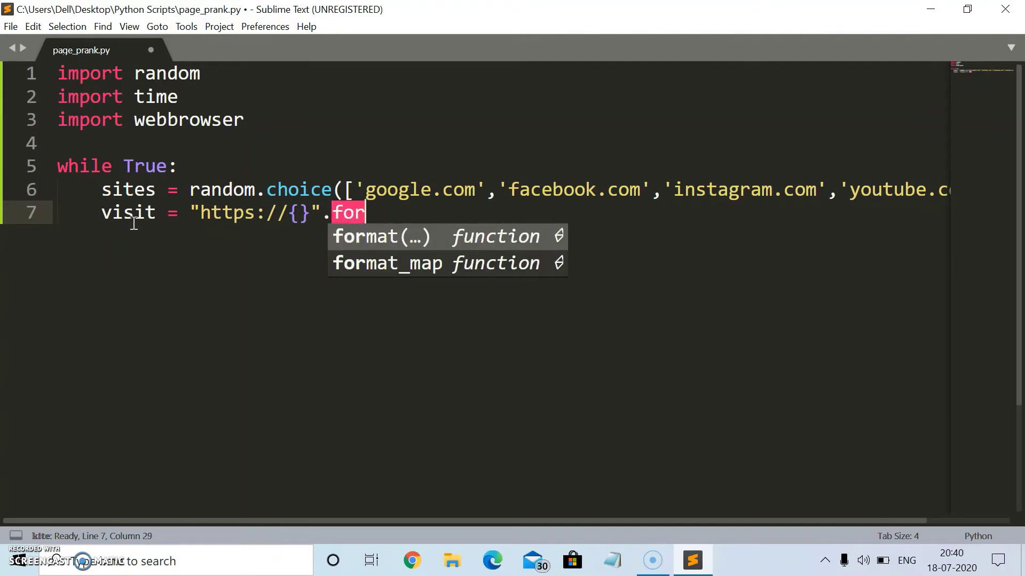
key(Return)
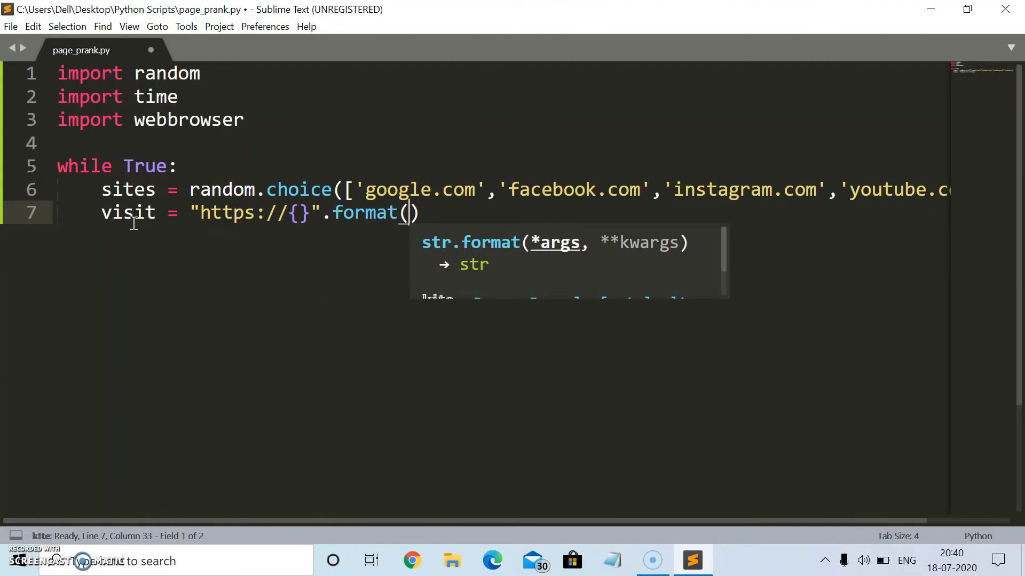
text(site)
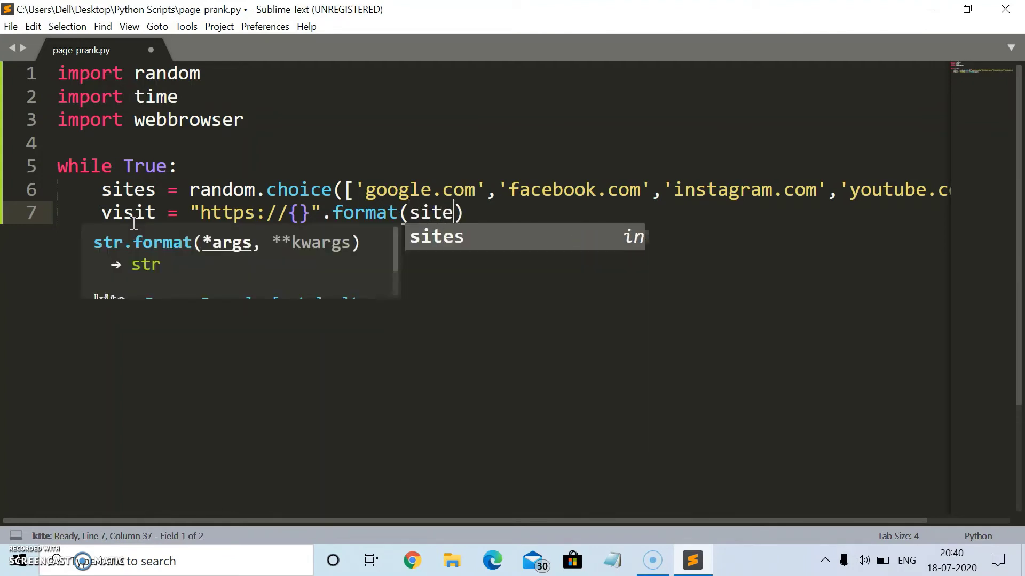
text(s)
key(Right)
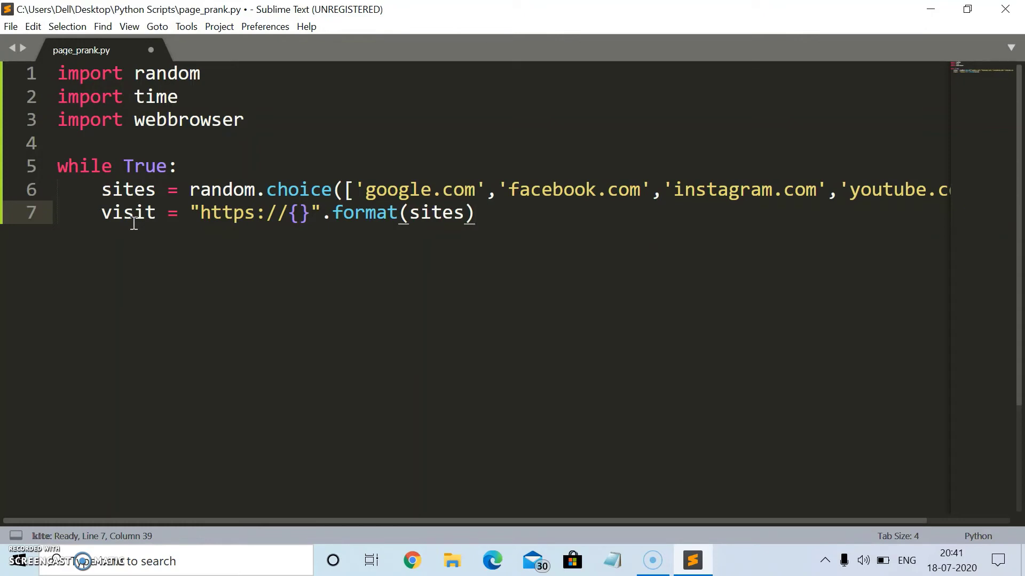
key(Return)
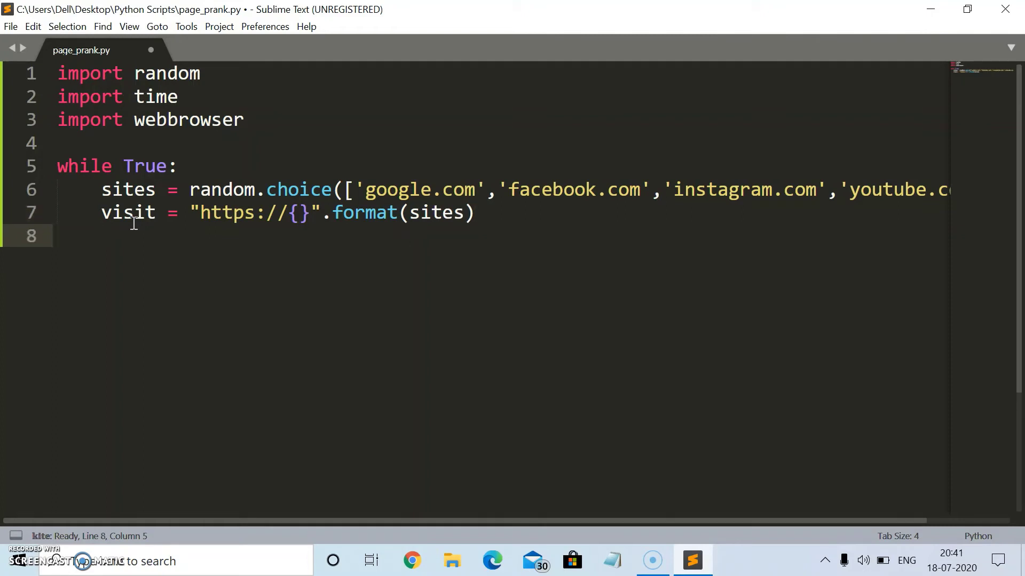
text(webb)
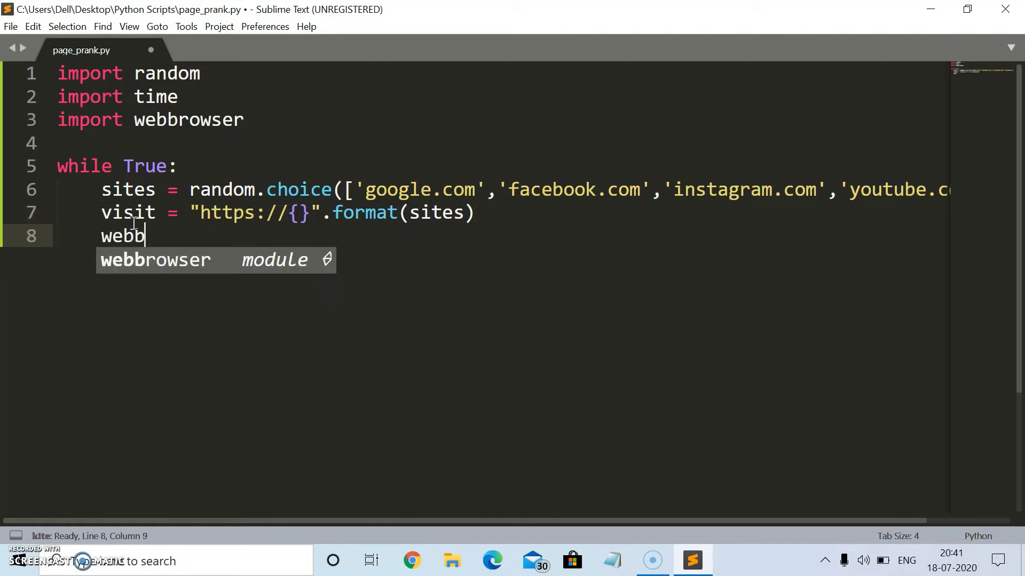
key(Tab)
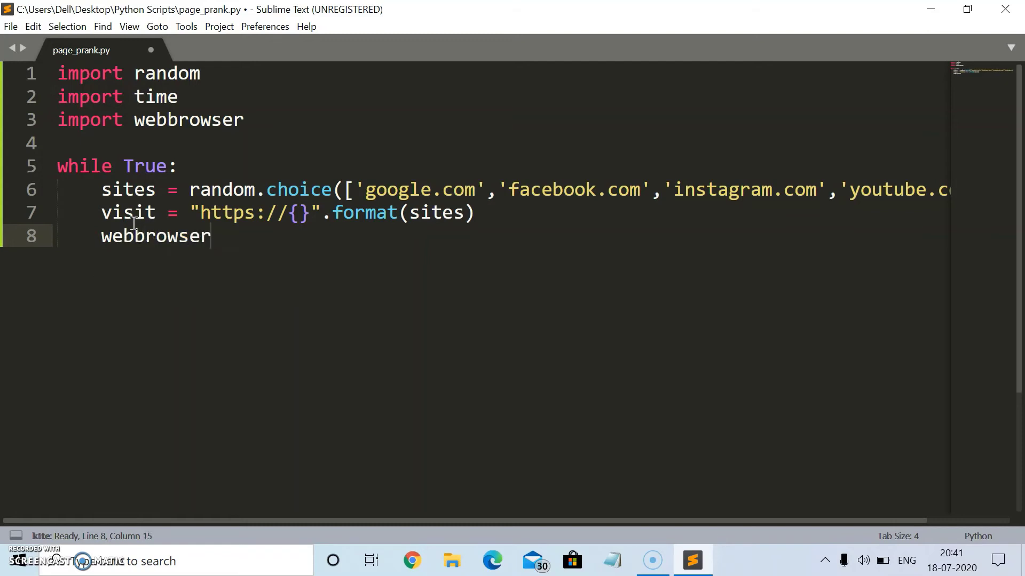
text(.)
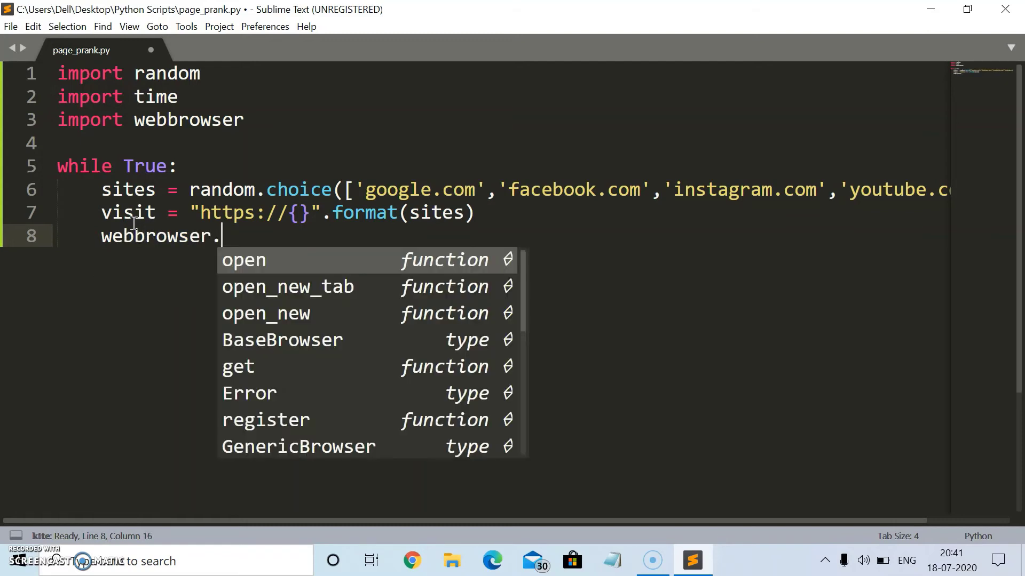
text(open)
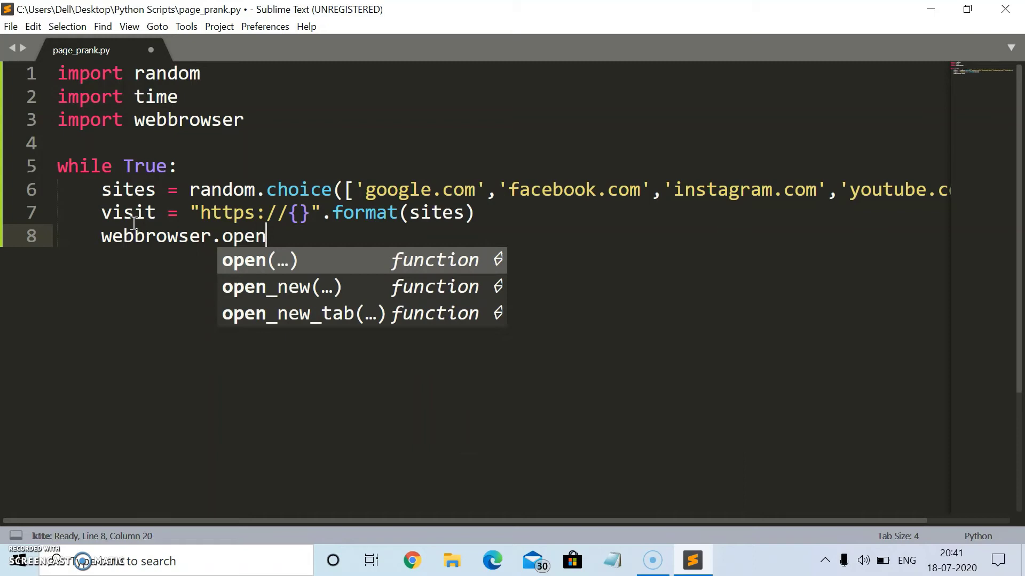
text(()
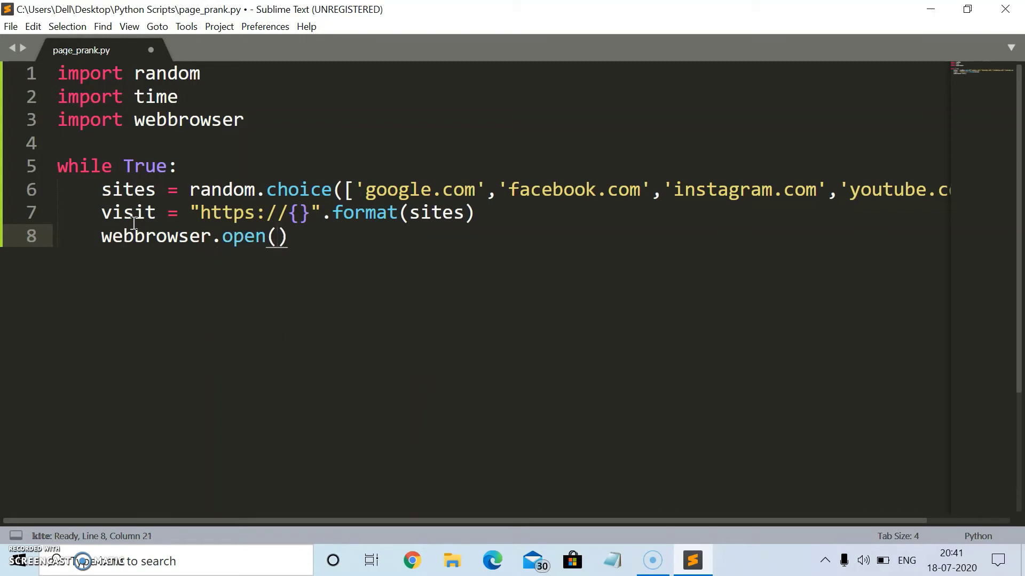
text(visit)
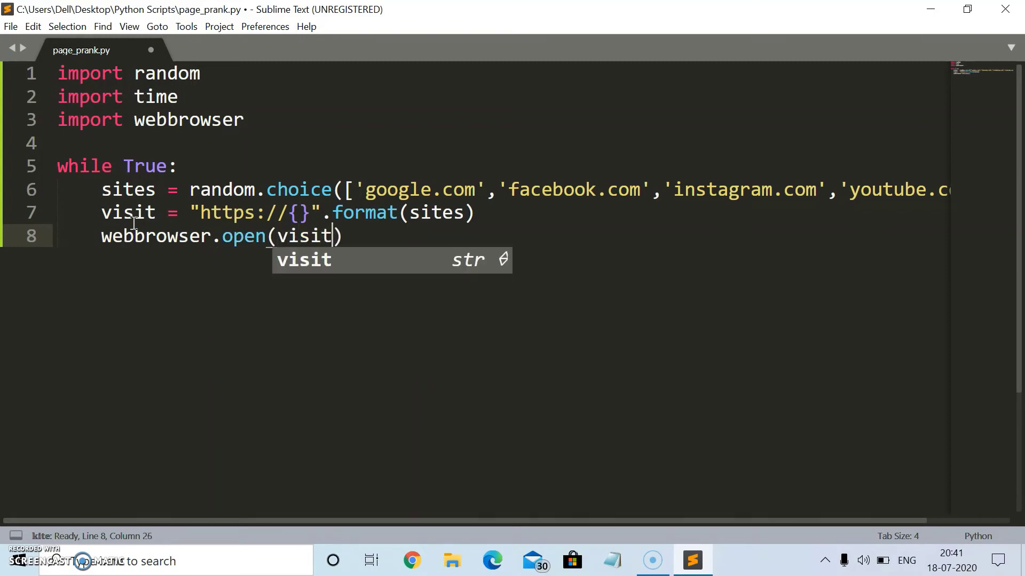
text())
key(Return)
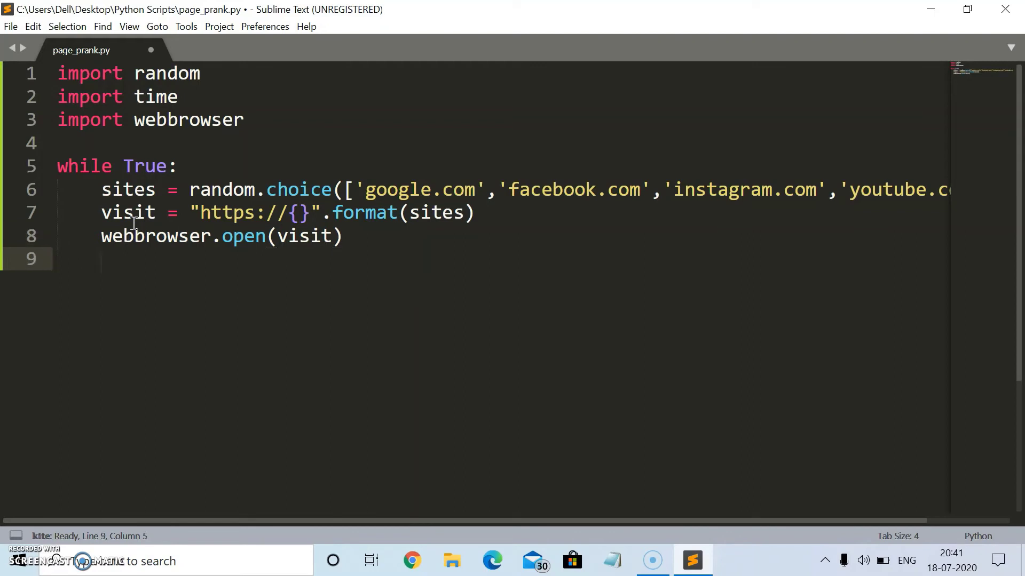
text(sec)
text(on)
text(dss)
Step: Add seconds = random.randint(2,5), fixing a typo in the variable name
key(BackSpace)
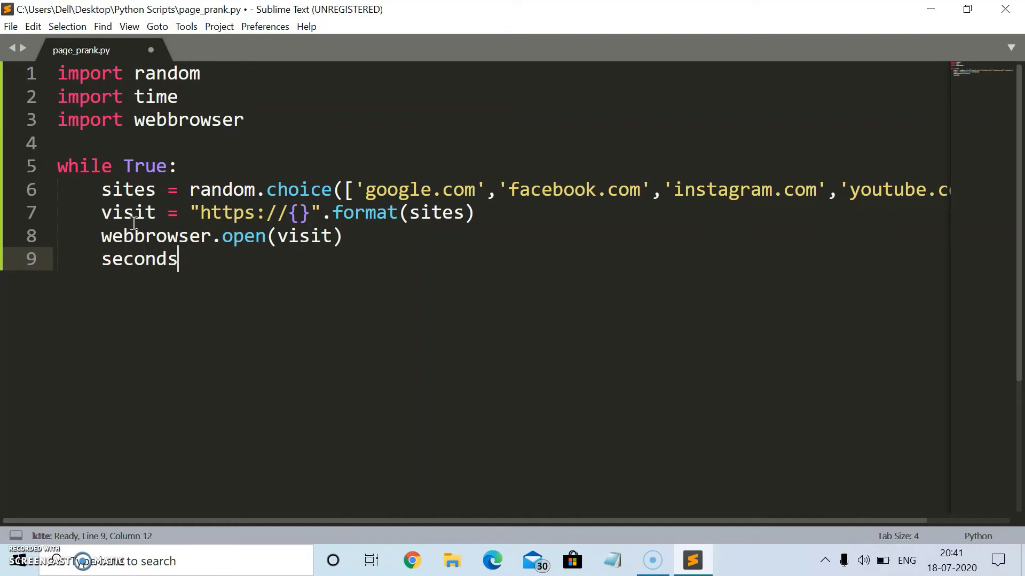
text( = )
text(ran)
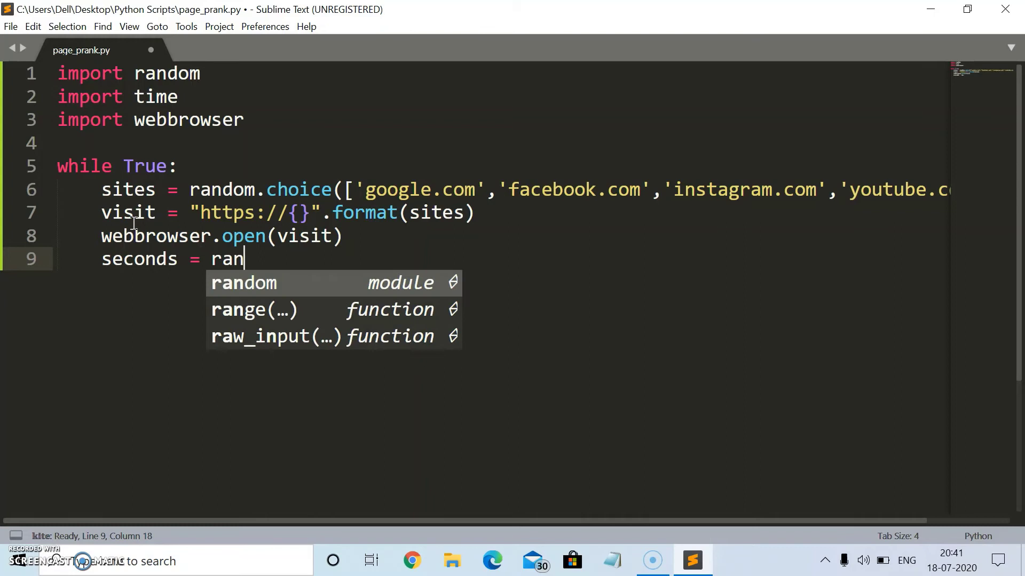
text(dom)
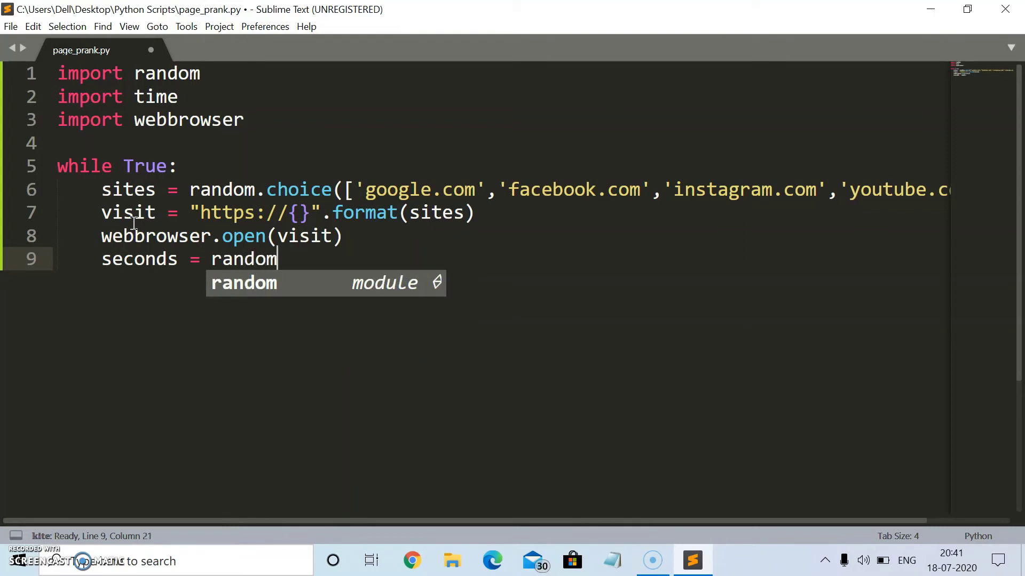
text(.rand)
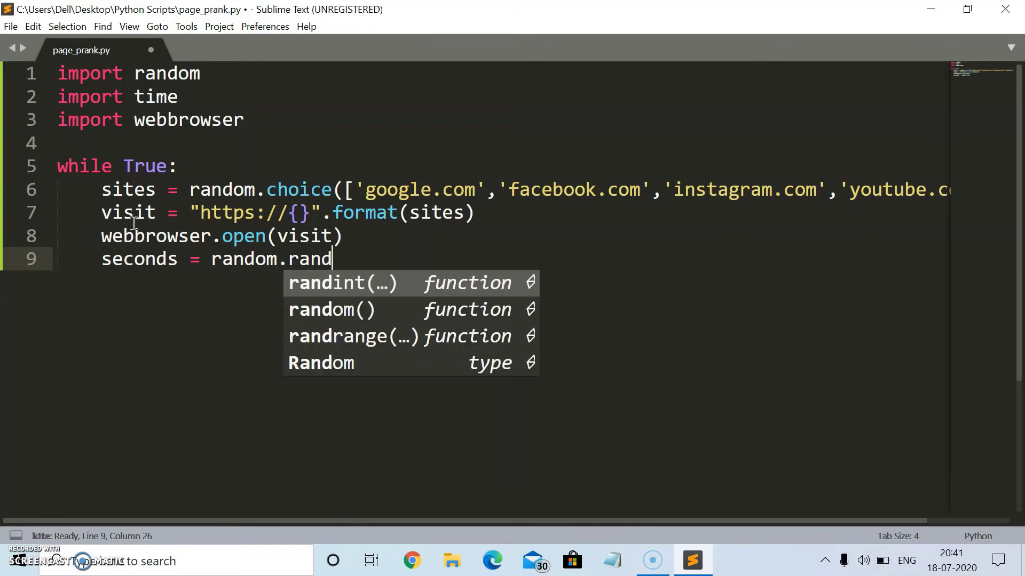
text(int)
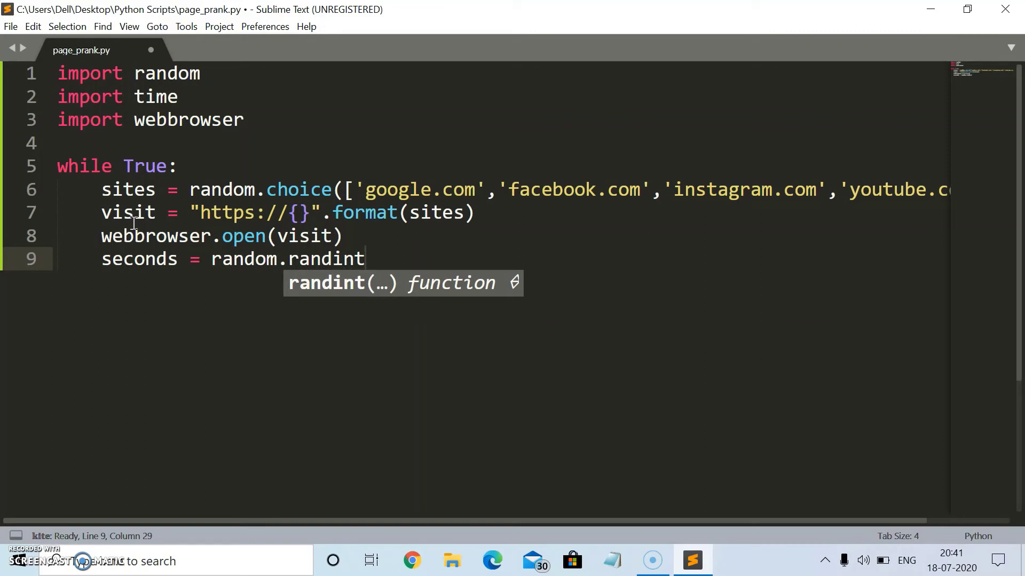
text(()
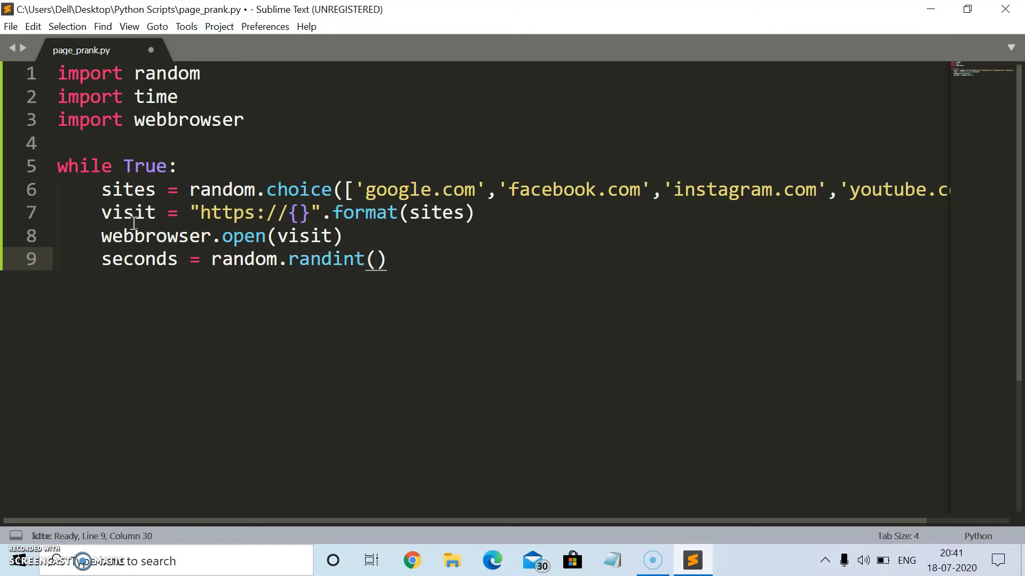
text(2,)
text(5)
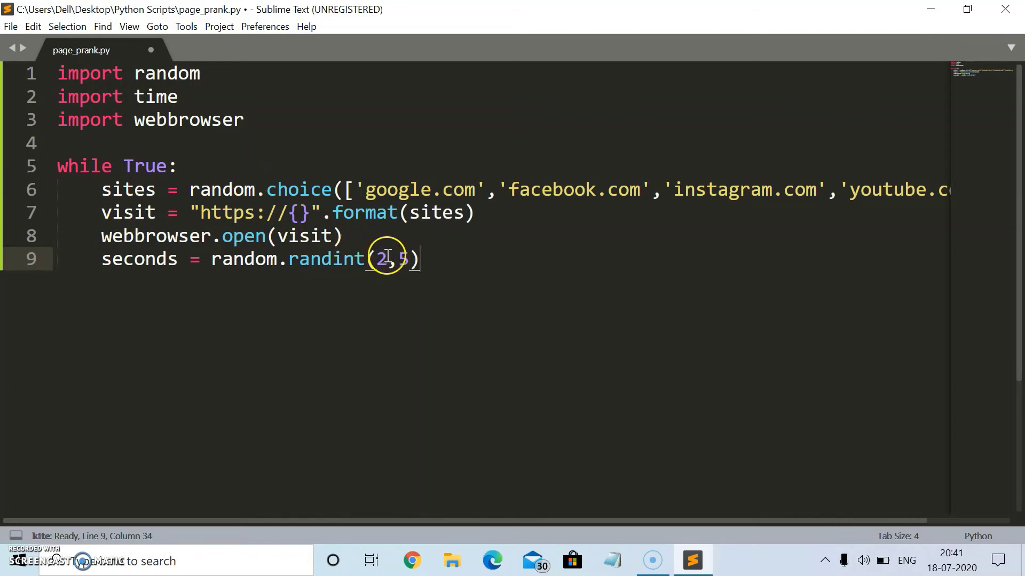
key(Return)
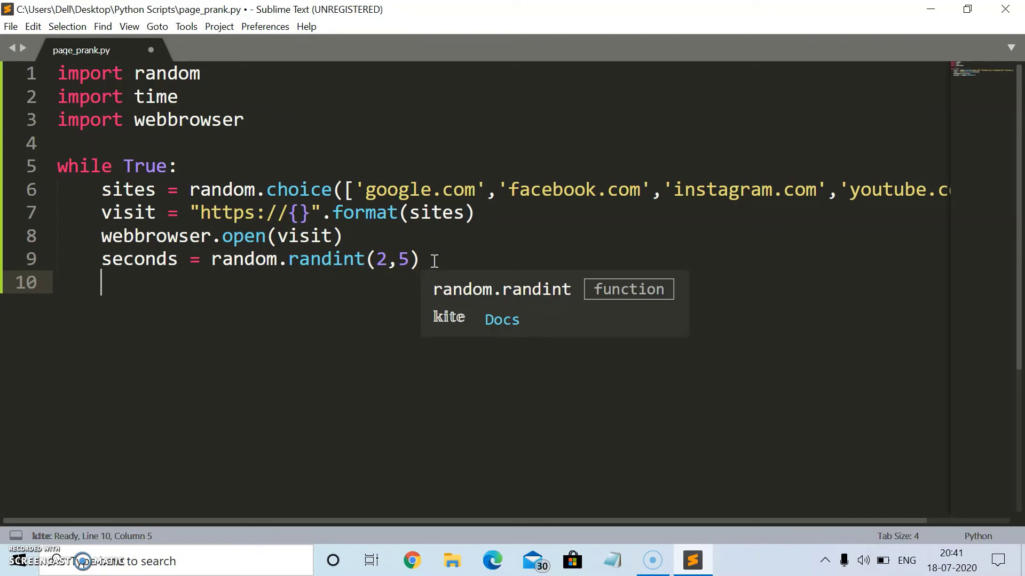
text(time)
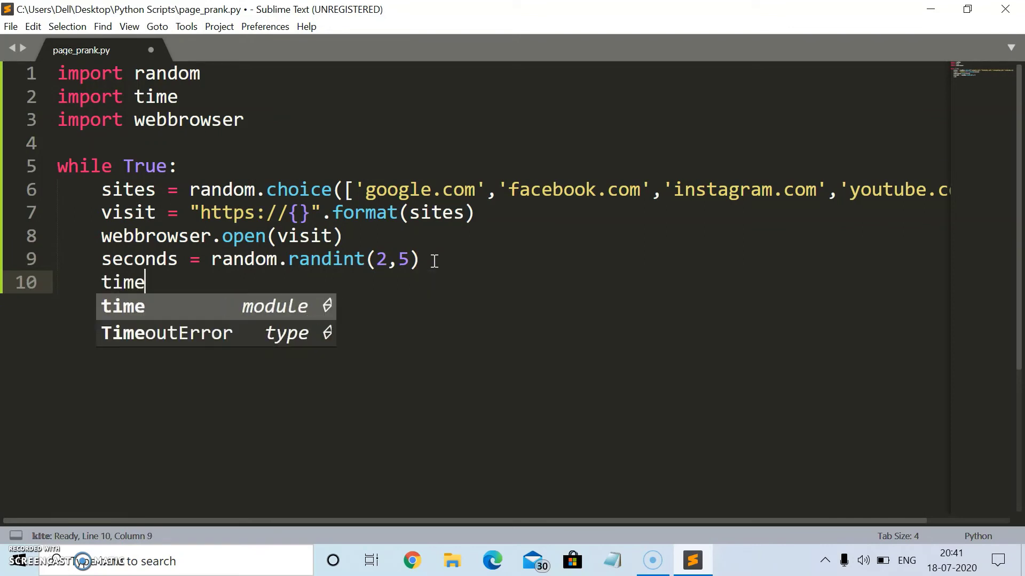
text(.sleep)
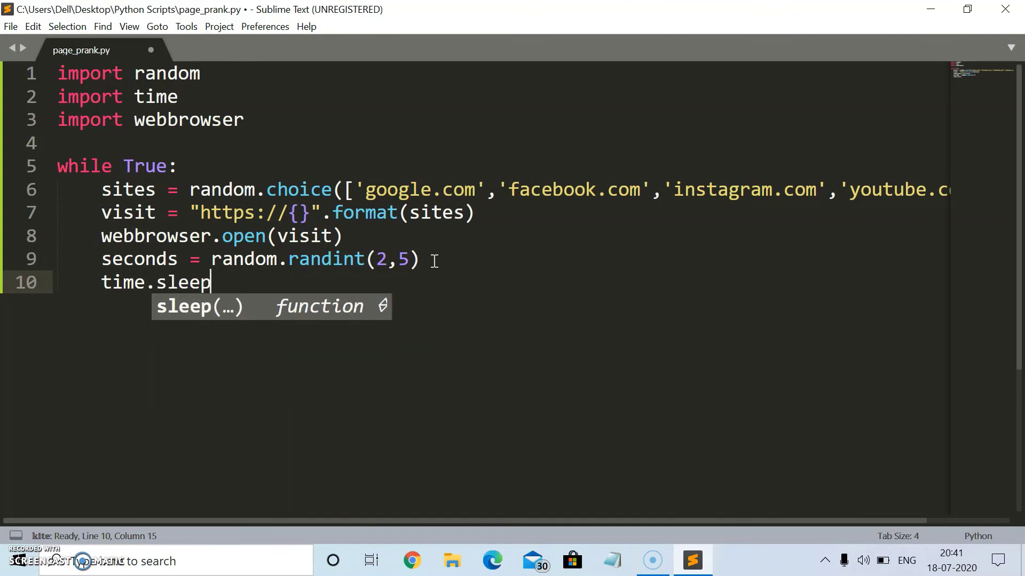
text((se)
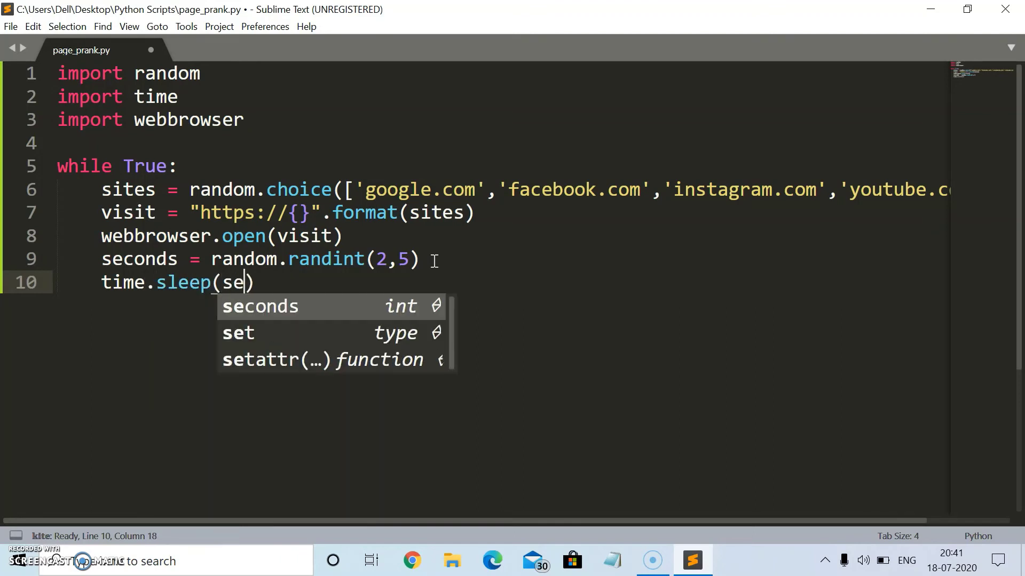
text(conds)
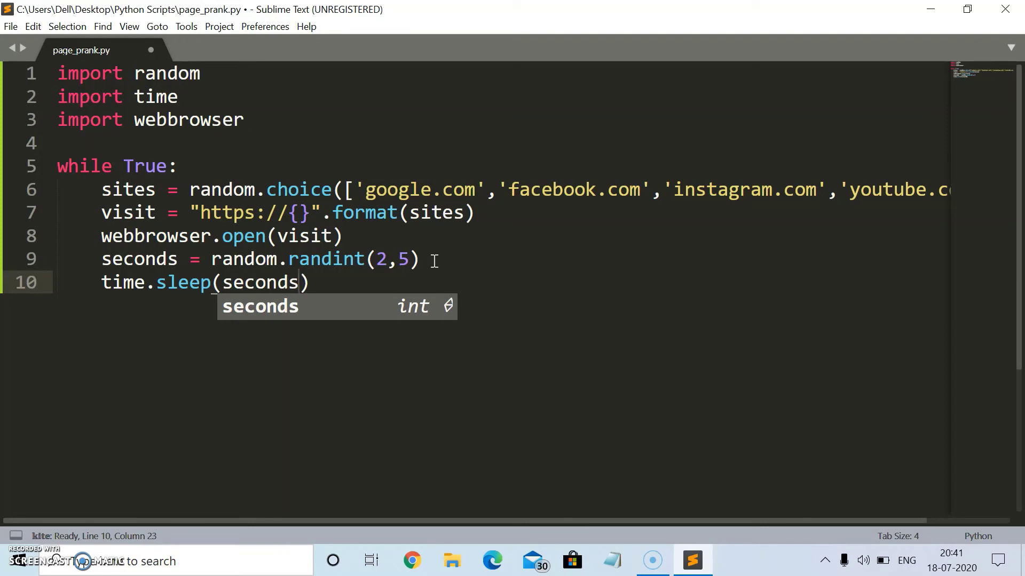
Step: Complete the time.sleep(seconds) line and save page_prank.py
click(642, 292)
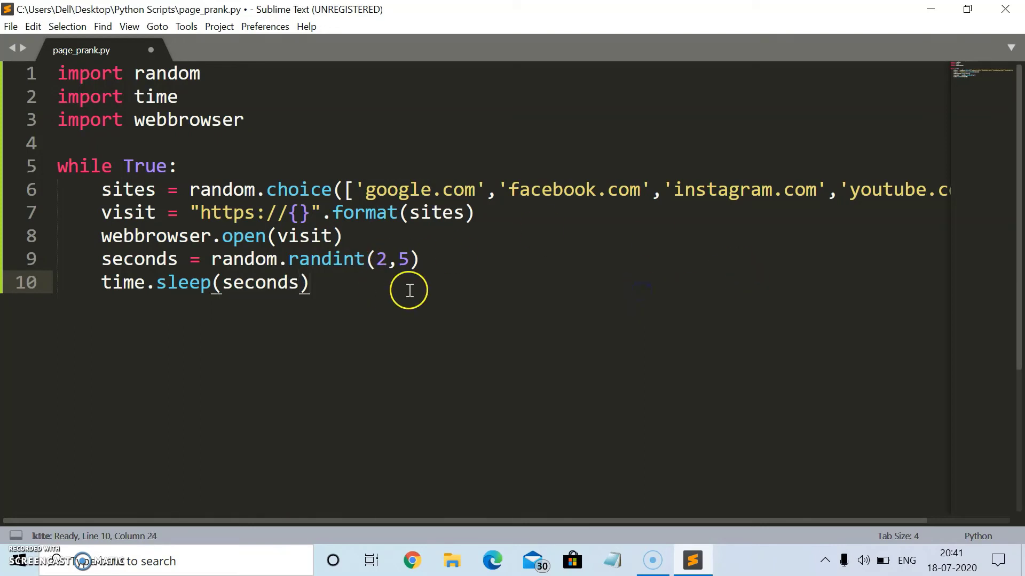
click(10, 27)
click(50, 142)
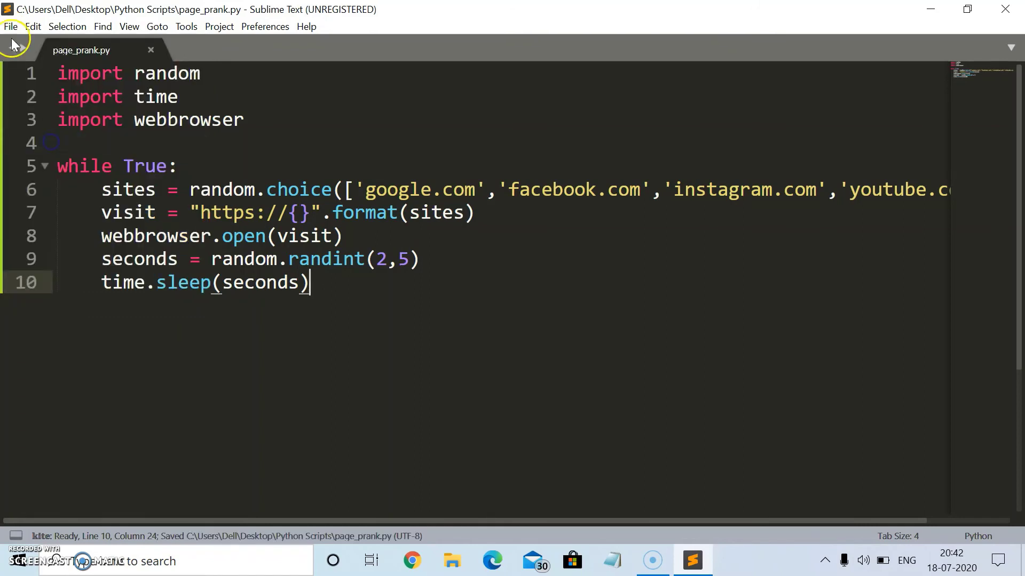
click(10, 26)
click(57, 147)
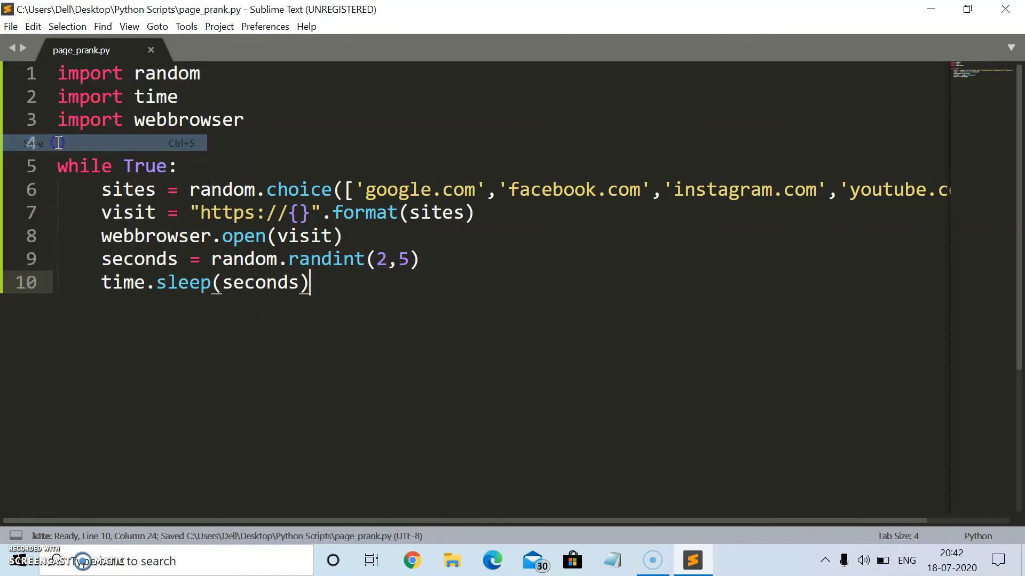
Step: Open a command prompt in Python Scripts from the Explorer address bar
click(930, 10)
double_click(443, 126)
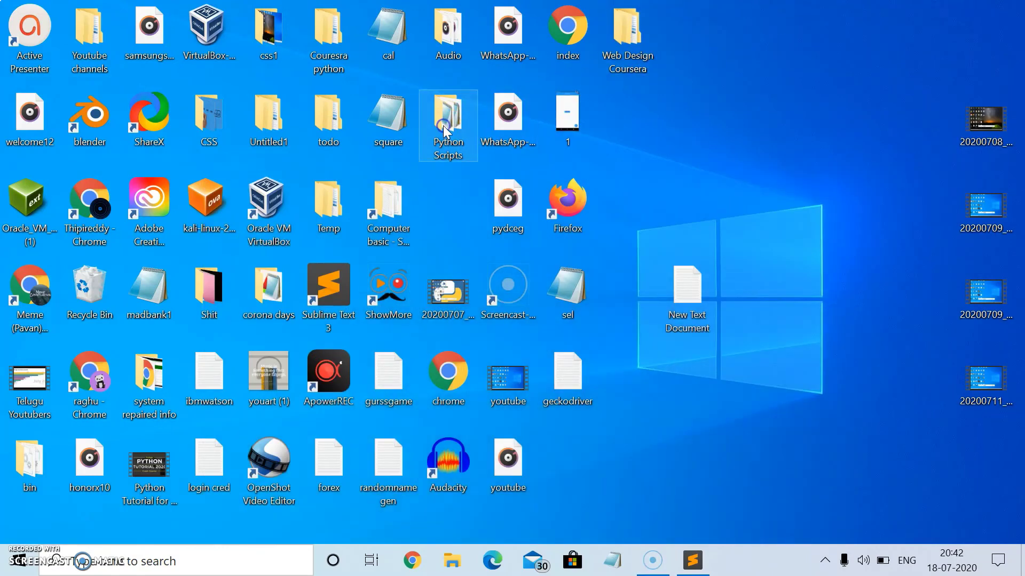
click(469, 84)
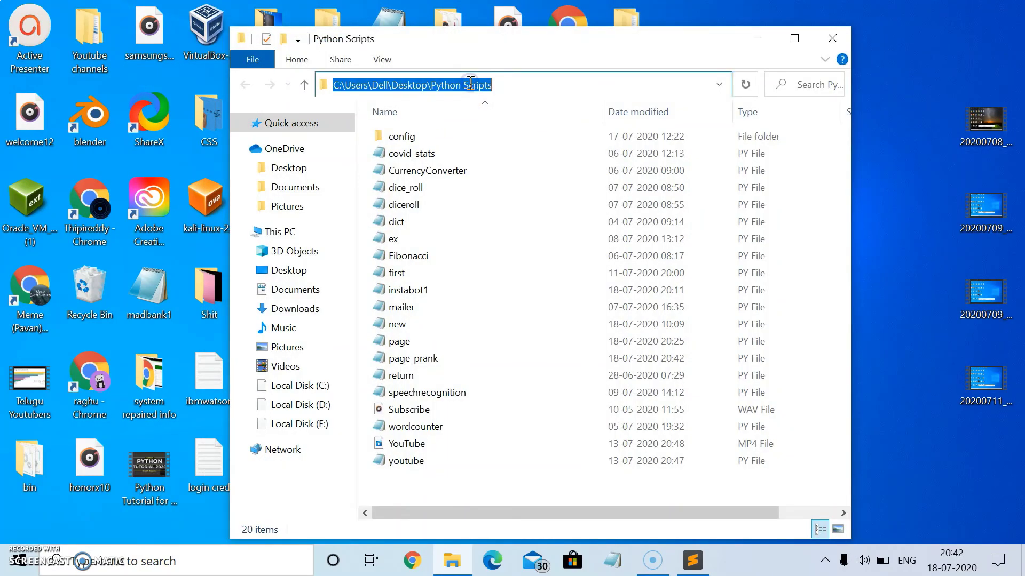
key(BackSpace)
text(cmd)
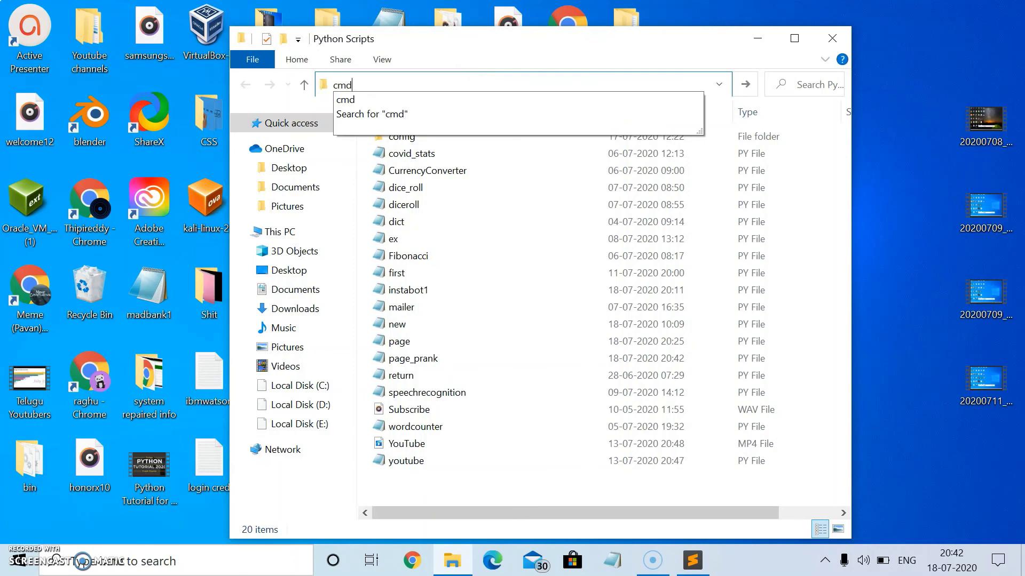
key(Return)
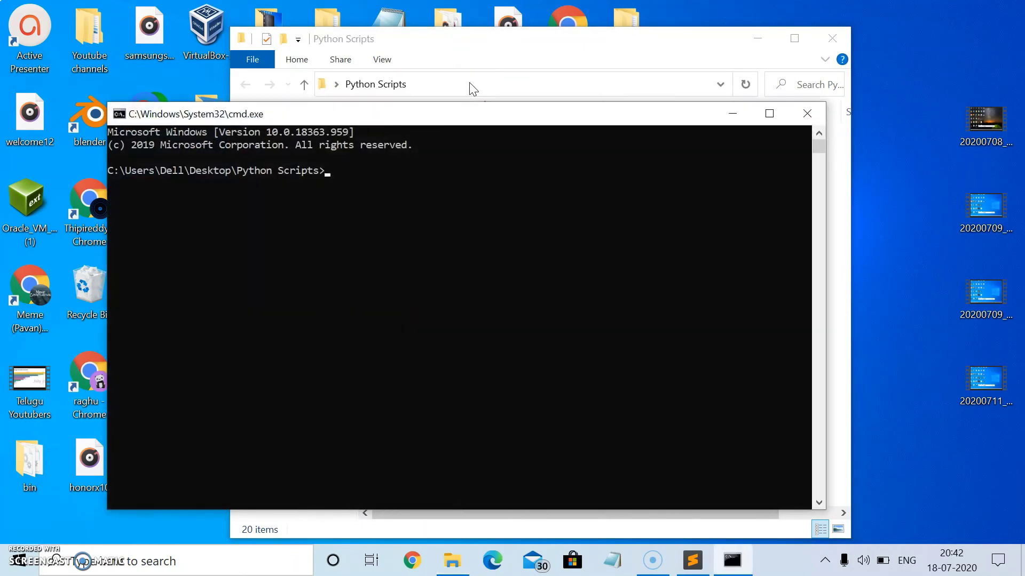
text(python p)
text(ag)
text(e_prank.py)
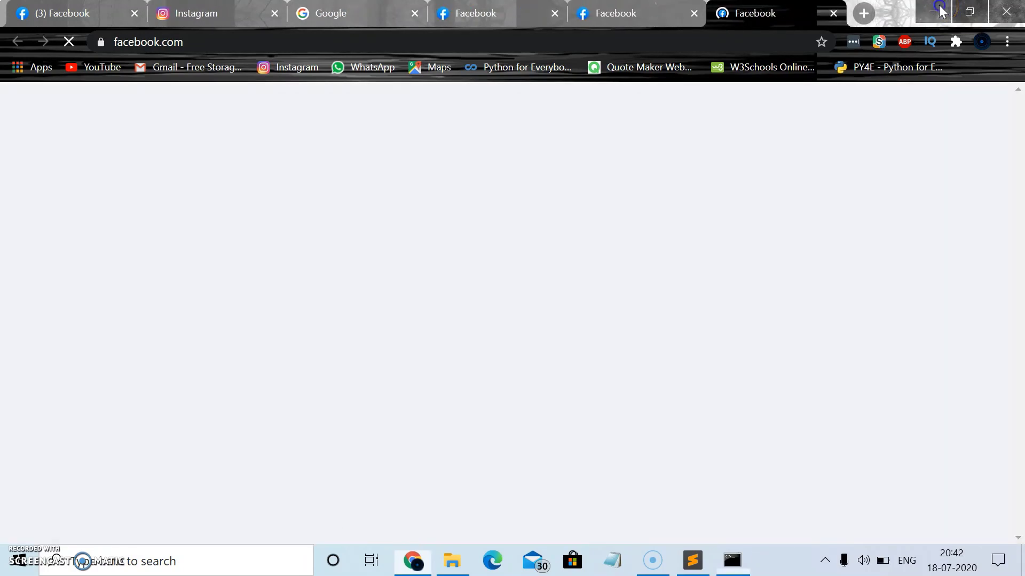
Step: Watch Chrome open Facebook, Instagram and Google tabs, then minimize it
click(940, 12)
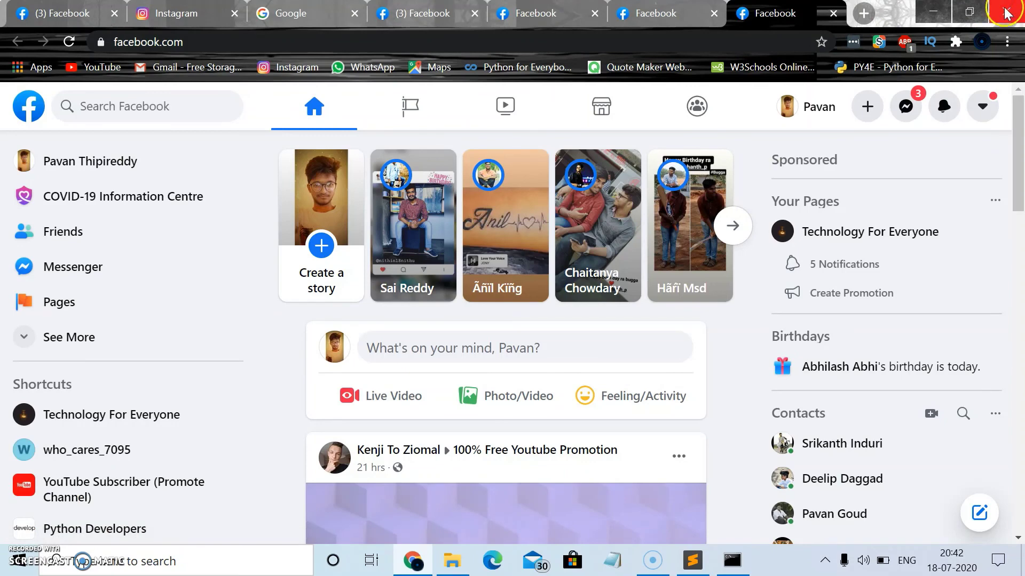
Step: Close Chrome and its opened tabs after the script's KeyboardInterrupt
click(1007, 14)
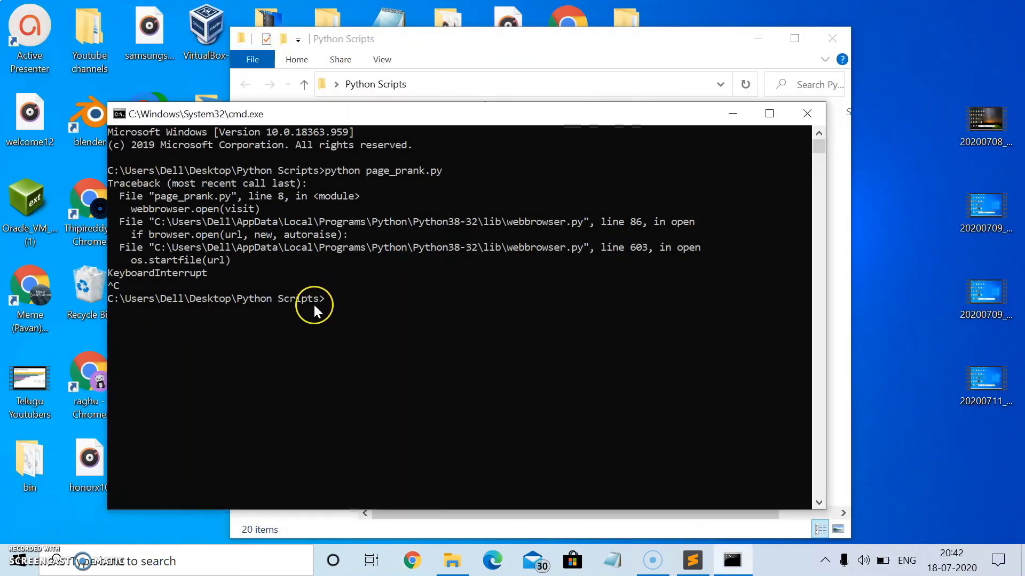